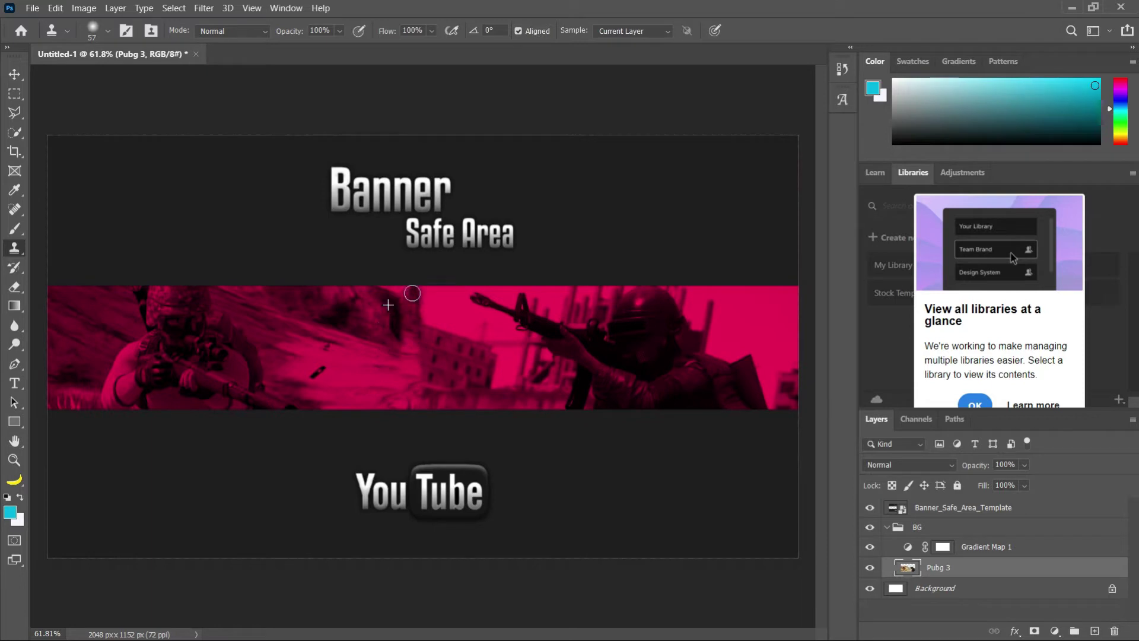
- Delete the crimson gradient map adjustment from the BG group
left_click(887, 526)
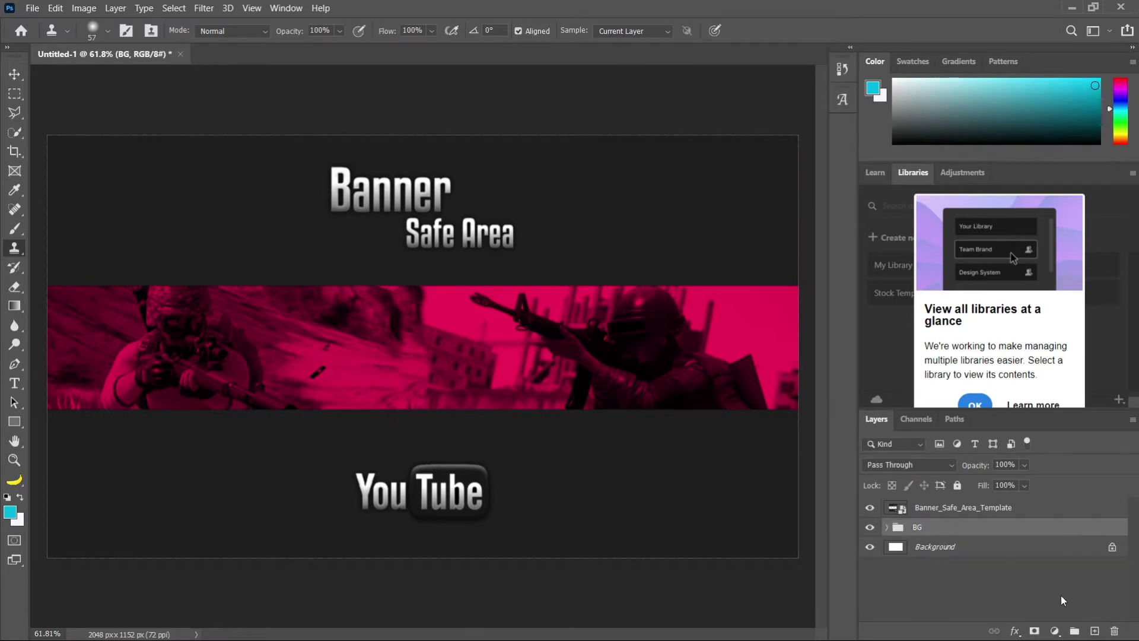
left_click(887, 527)
left_click(991, 547)
key("Delete")
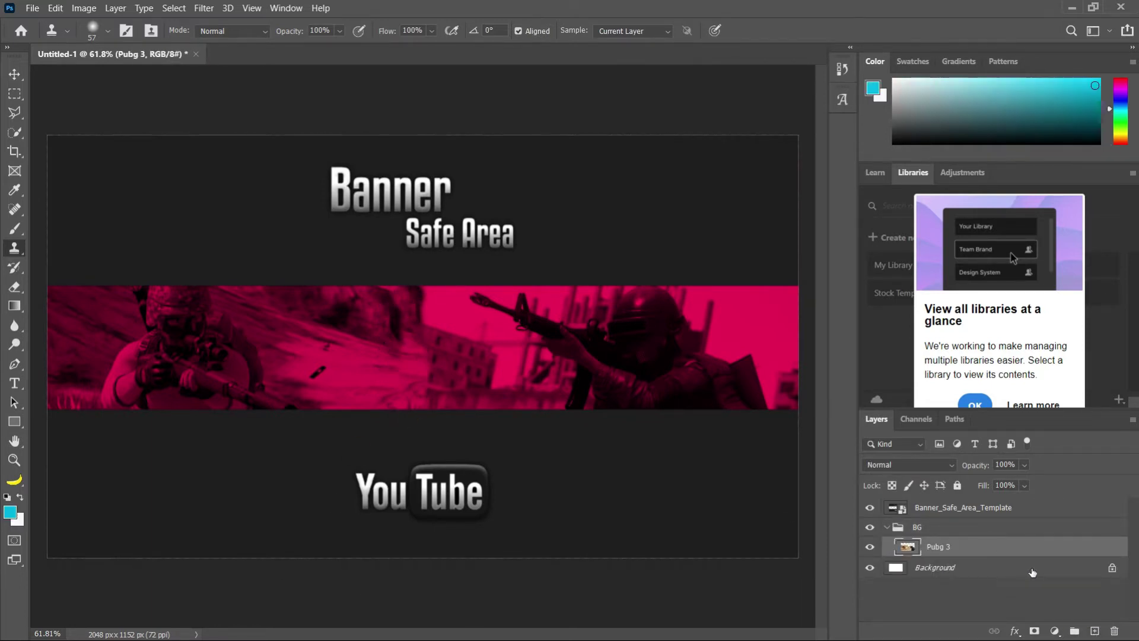
- Add a gradient map above the Pubg 3 image using the custom cyan-and-black preset, and reverse the gradient
left_click(1054, 632)
left_click(1051, 607)
left_click(517, 281)
scroll(272, 373, "down", 10)
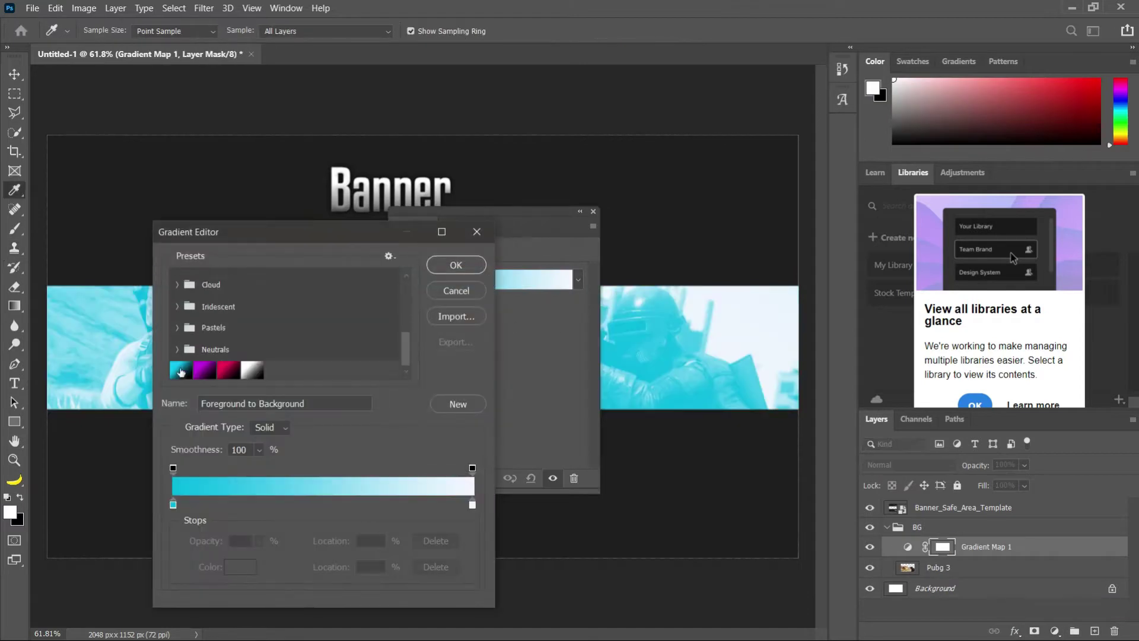
left_click(181, 371)
left_click(456, 266)
left_click(414, 311)
left_click(593, 212)
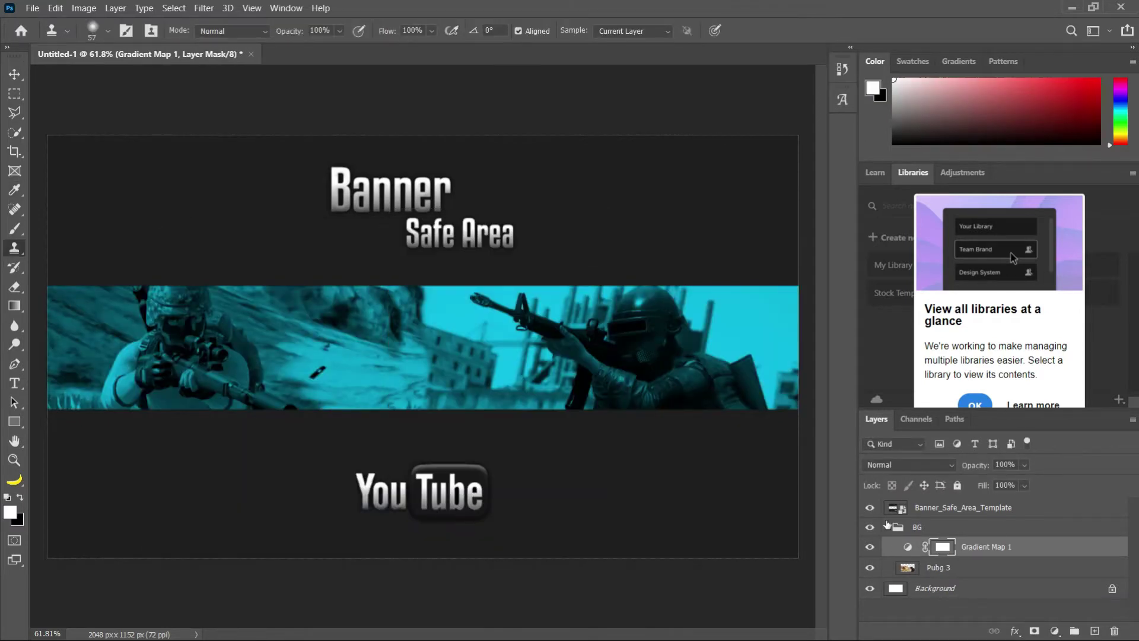
- Create a group named Layout above the BG group and add an empty layer inside it
left_click(887, 527)
left_click(1074, 631)
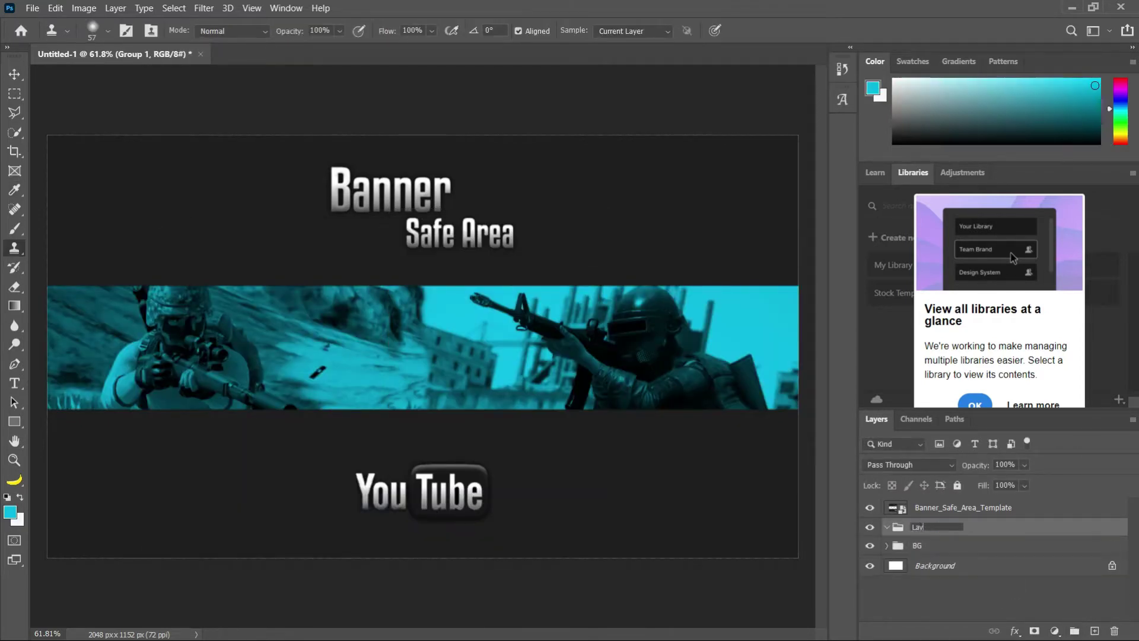
left_click(1095, 631)
- Add the white text NOHRA and enlarge it to about 177 pt along the upper part of the banner strip
key("t")
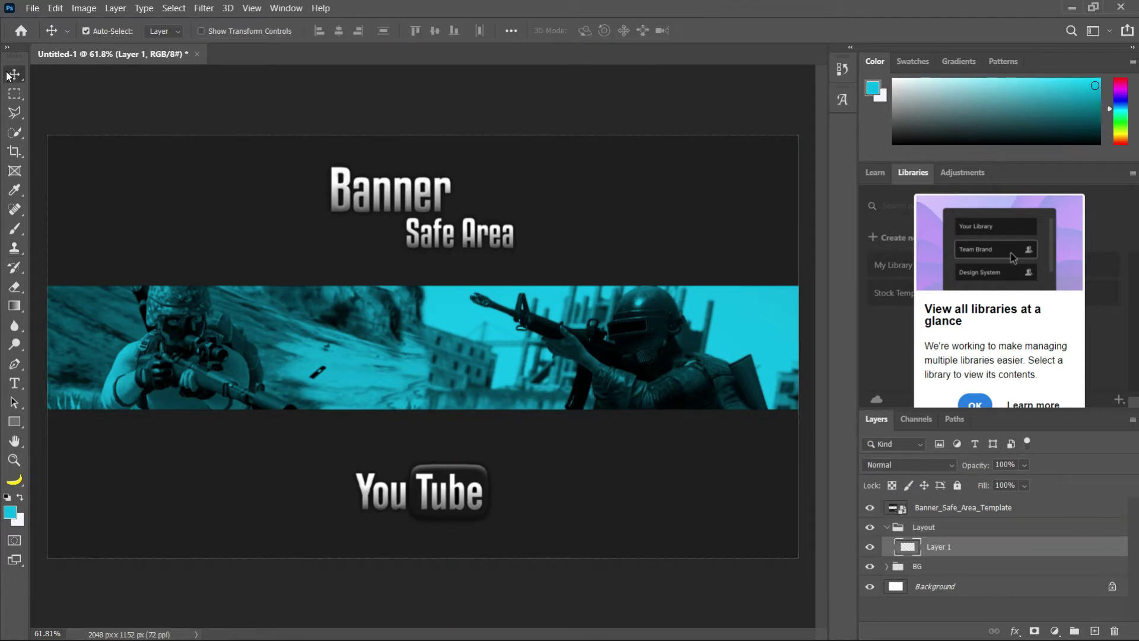
left_click(264, 340)
key("BackSpace")
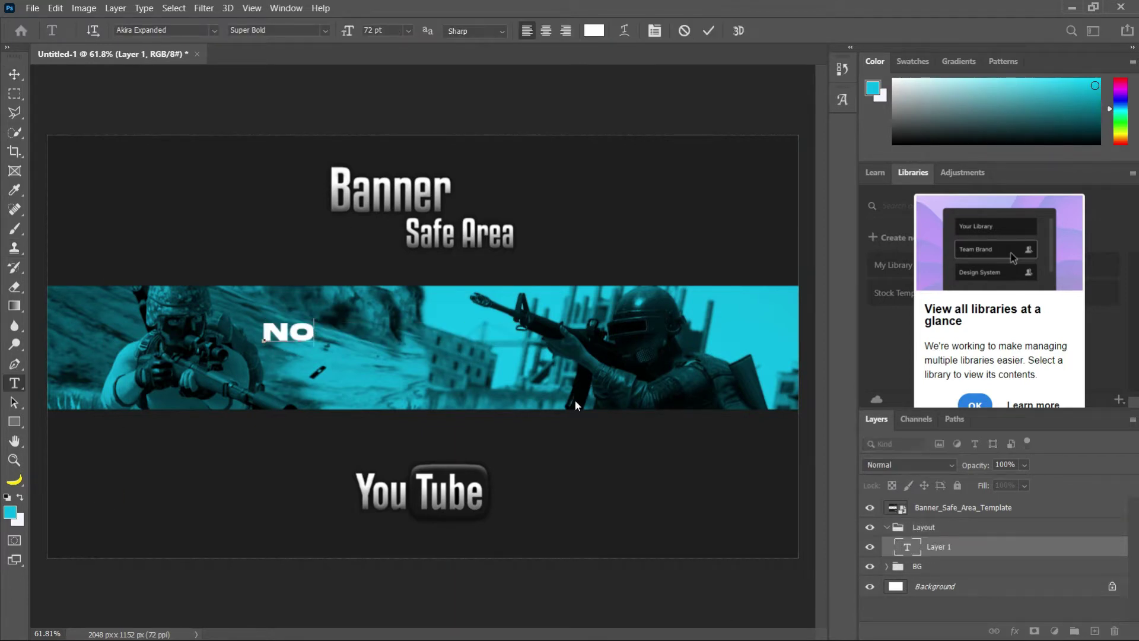
left_click(709, 31)
key("ctrl+t")
left_click_drag(393, 346, 571, 444)
left_click_drag(480, 334, 480, 294)
left_click(734, 31)
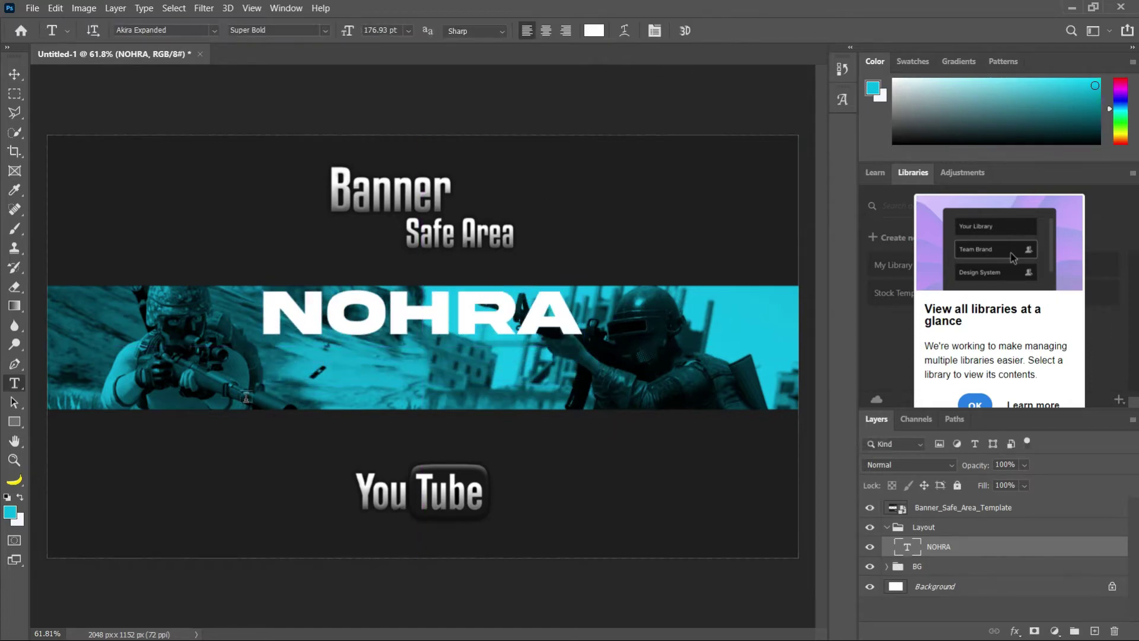
- Add the text GAMING, scale it to about 231% and align its start with NOHRA directly above
left_click(241, 372)
type("GAM")
left_click(704, 32)
key("ctrl+t")
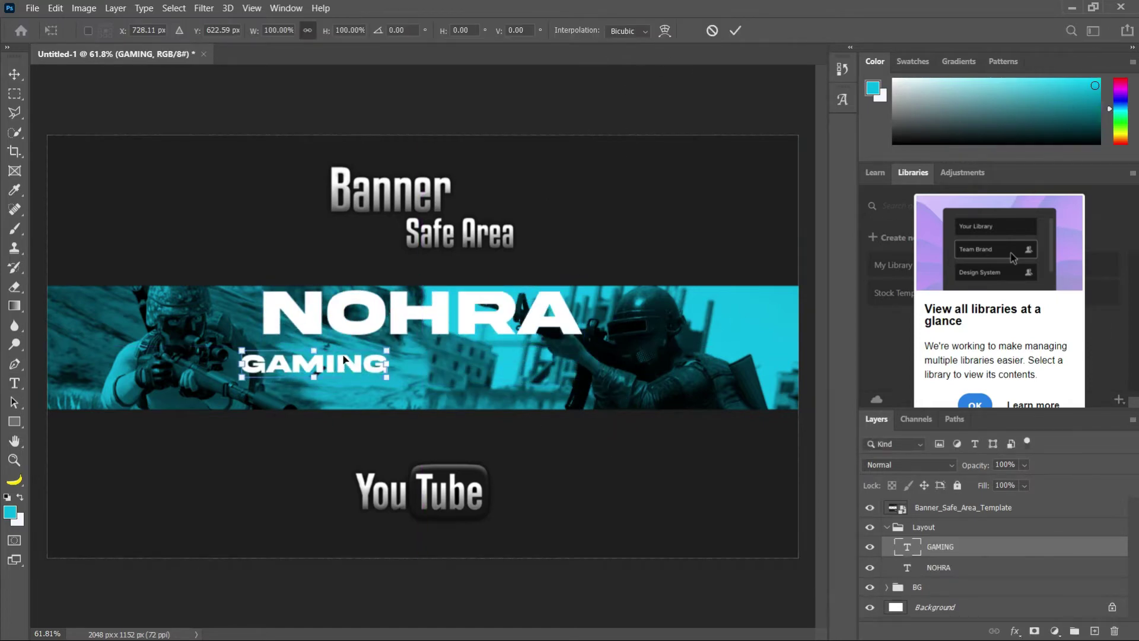
left_click_drag(387, 364, 689, 370)
left_click_drag(559, 365, 517, 378)
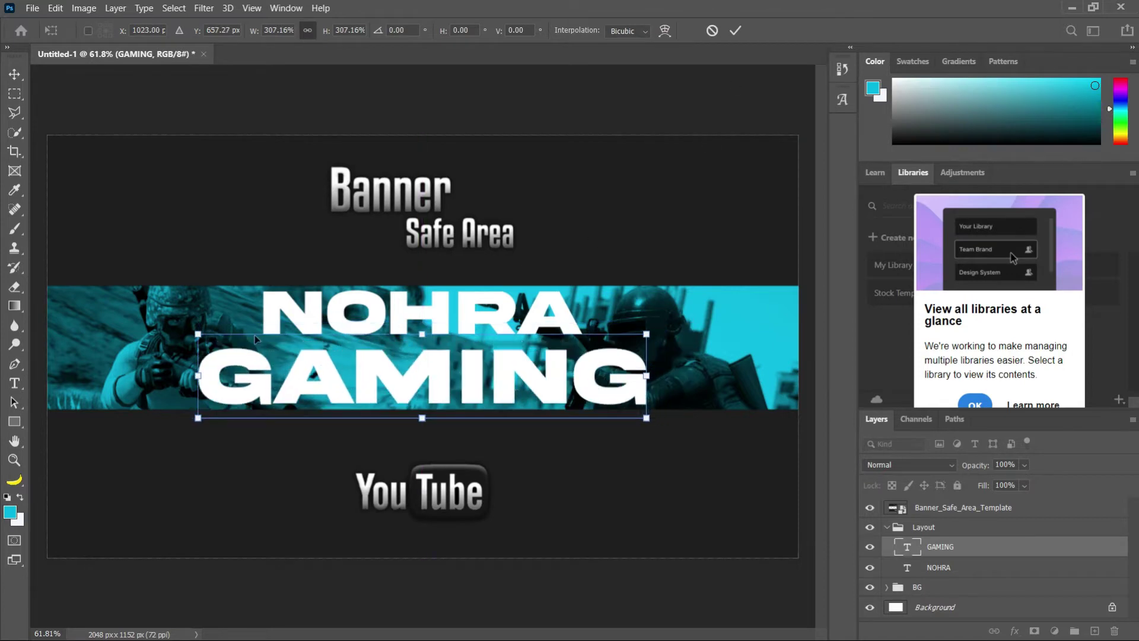
left_click_drag(198, 334, 309, 354)
left_click_drag(439, 385, 394, 376)
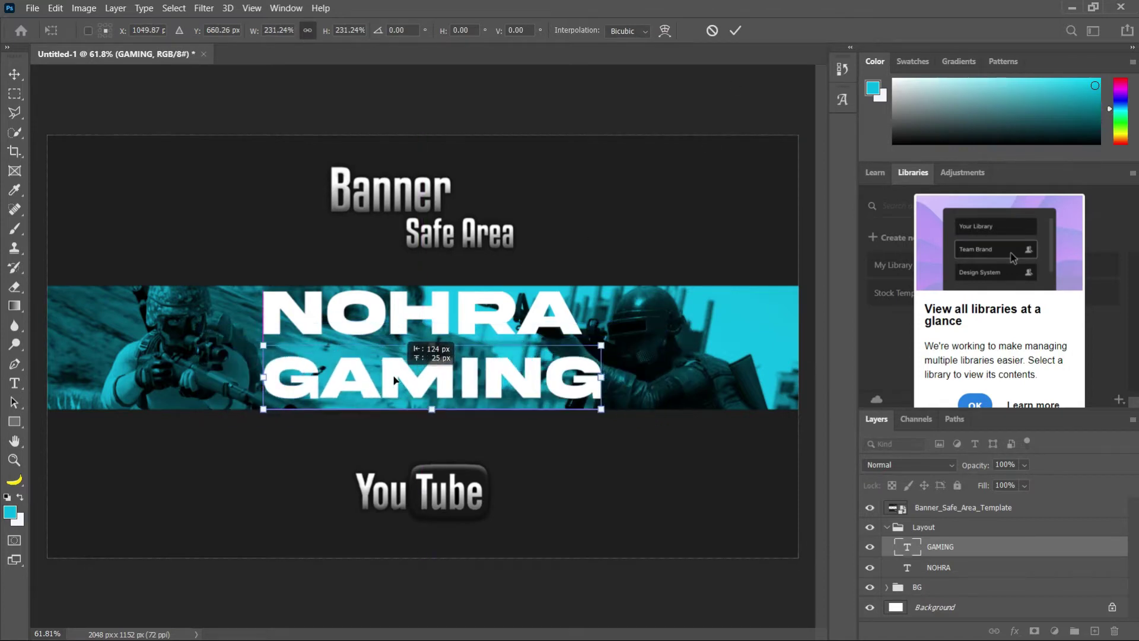
- Shrink the NOHRA text so it sits centred above GAMING, and shift GAMING slightly to the right
left_click(559, 313)
key("ctrl+t")
left_click(807, 94)
left_click(15, 74)
key("ctrl+t")
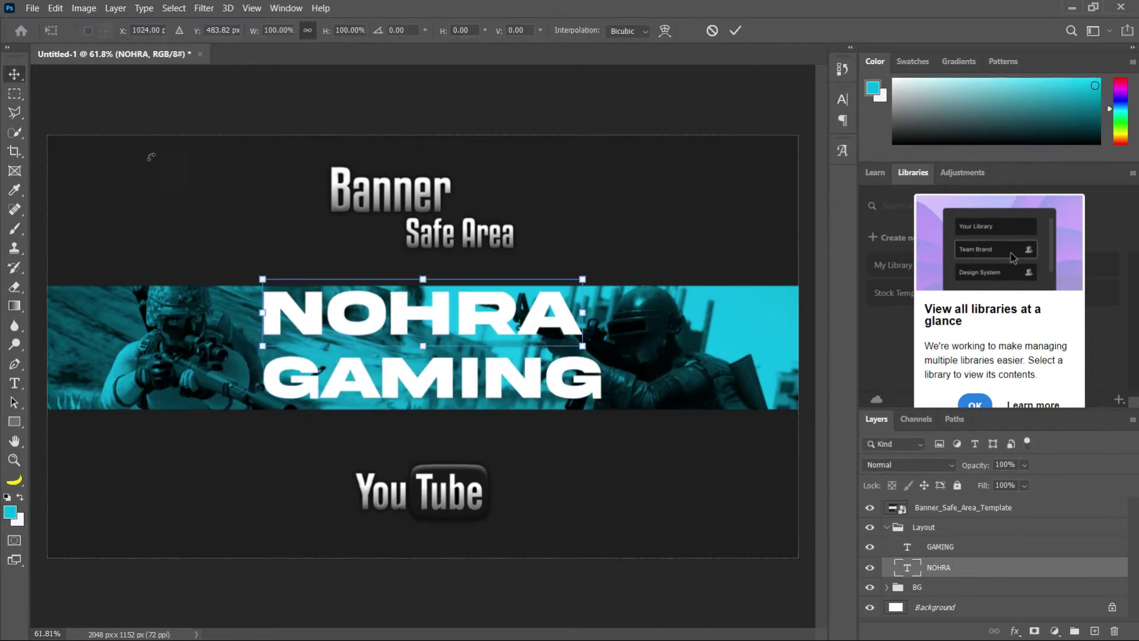
left_click_drag(262, 278, 311, 289)
left_click_drag(582, 289, 557, 295)
left_click(736, 31)
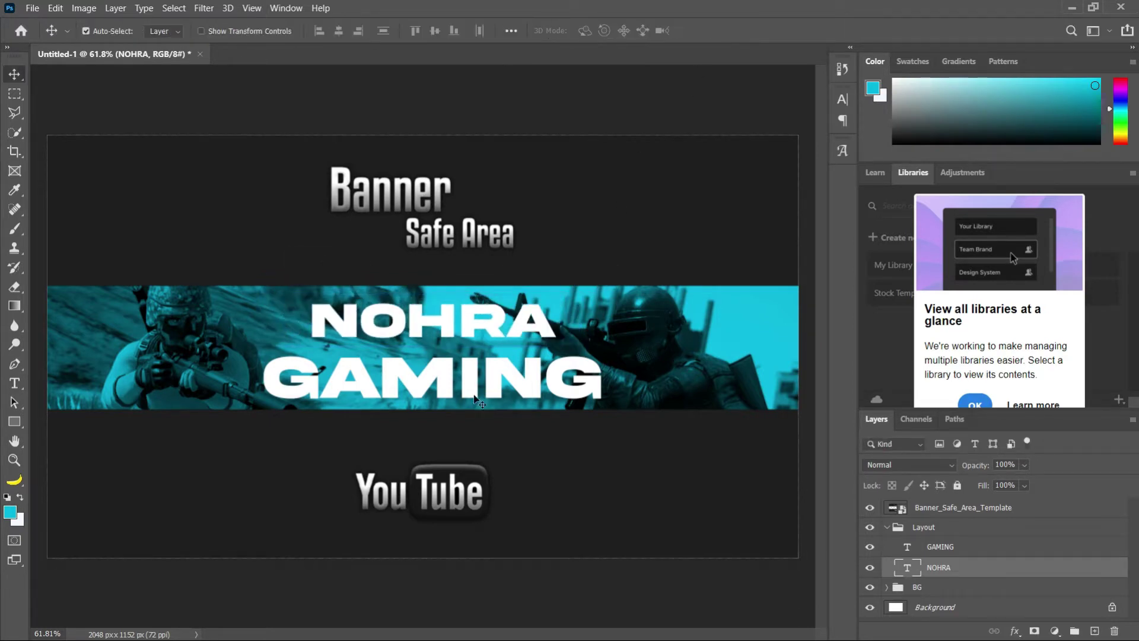
left_click(475, 393)
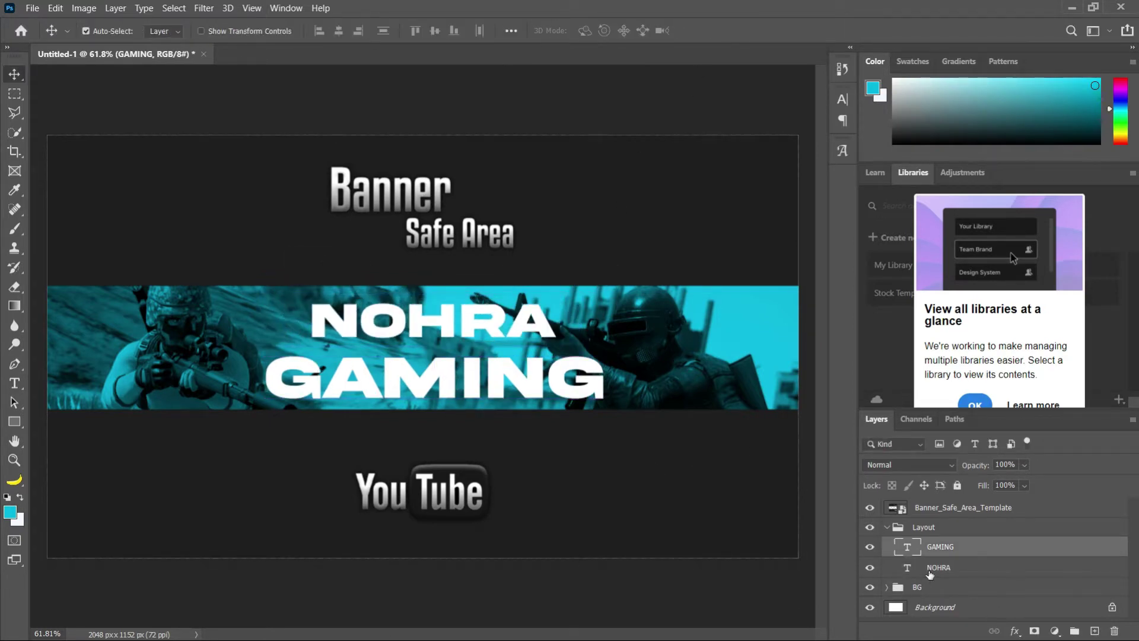
- Darken the Pubg 3 image in the BG group with a Color Overlay layer style
left_click(886, 586)
left_click(952, 594)
double_click(1019, 590)
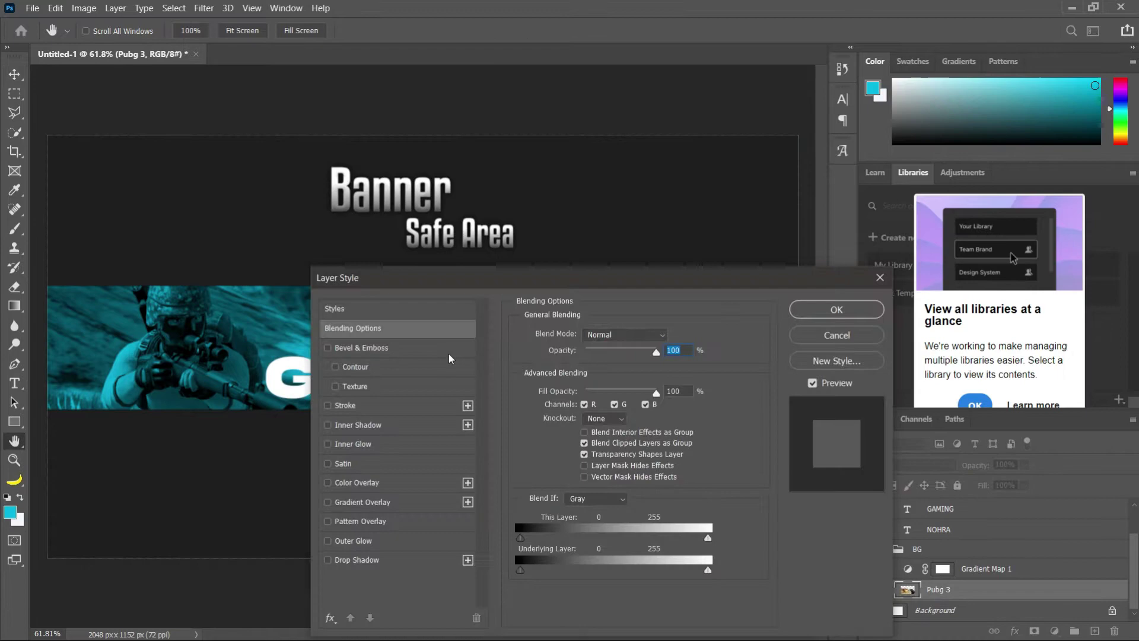
left_click(326, 482)
left_click(834, 309)
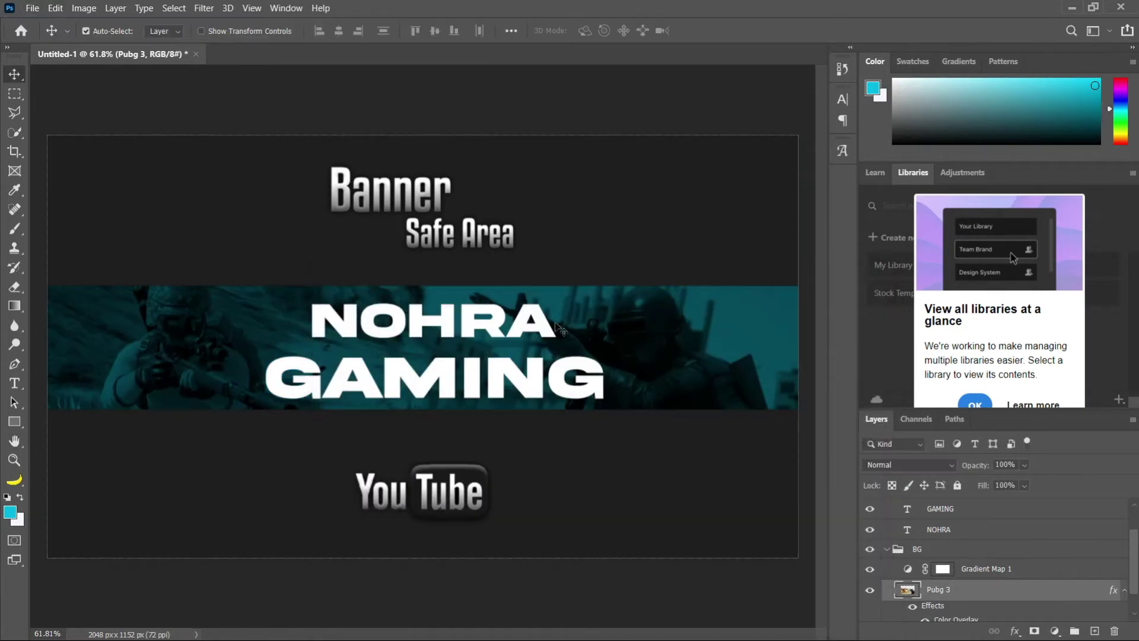
- Place the embedded image pubg M416.png into the banner and flip it horizontally
left_click(32, 8)
left_click(73, 290)
type("pubg")
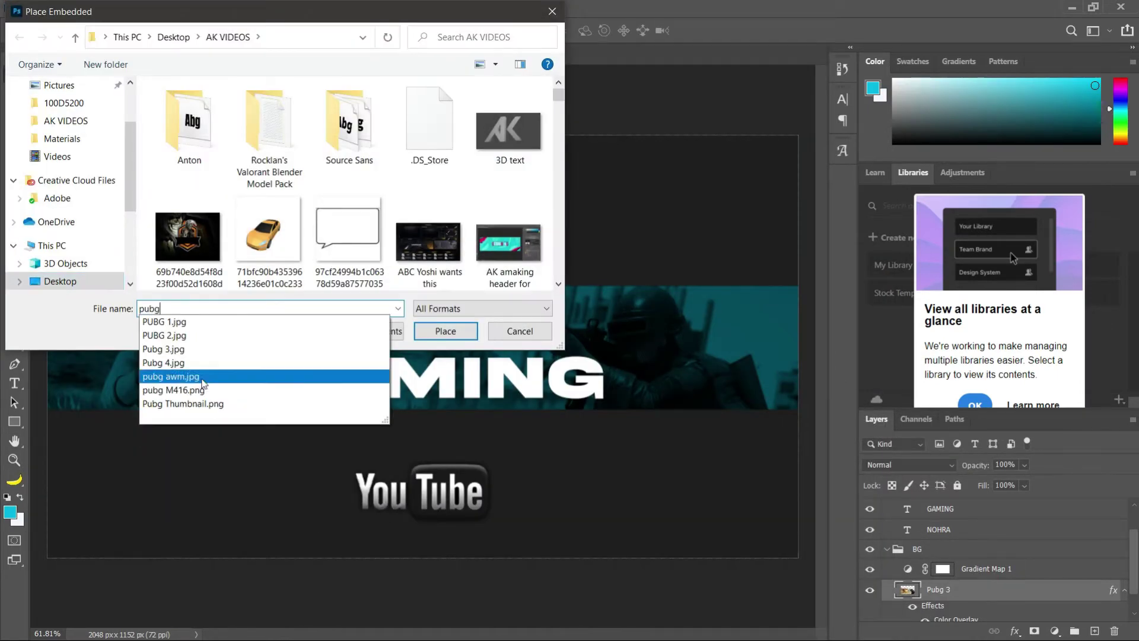
left_click(174, 389)
left_click(448, 331)
right_click(488, 346)
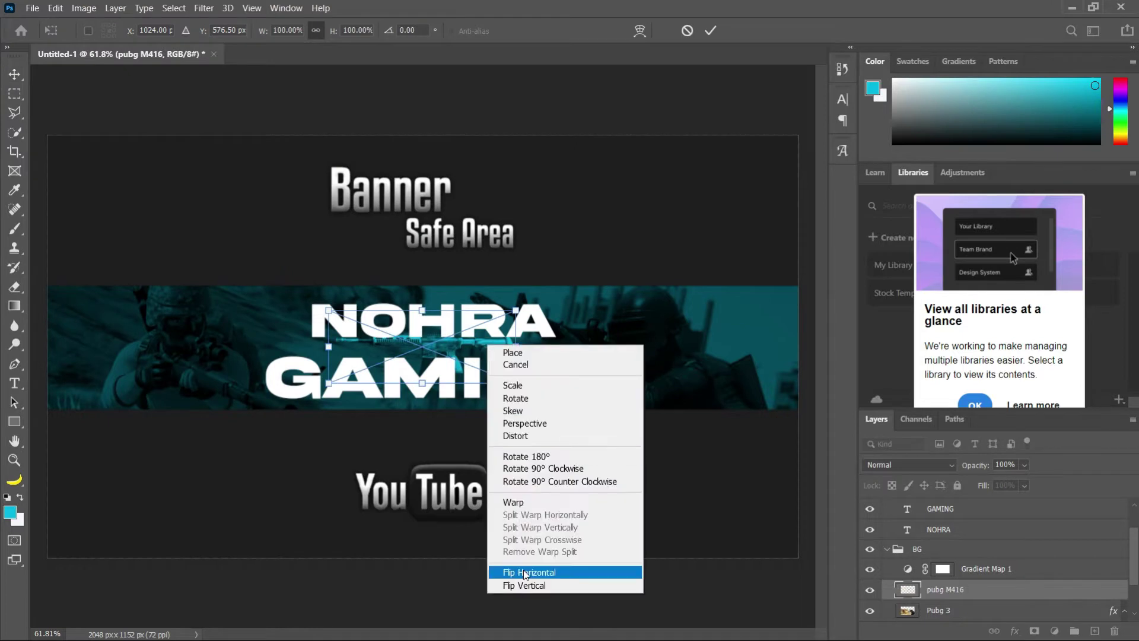
left_click(525, 573)
key("Return")
- Move the rifle layer above the BG group, scale it to about 86%, tilt it beside GAMING's final G, and raise NOHRA slightly
left_click_drag(1032, 592, 1001, 539)
left_click_drag(444, 339, 631, 343)
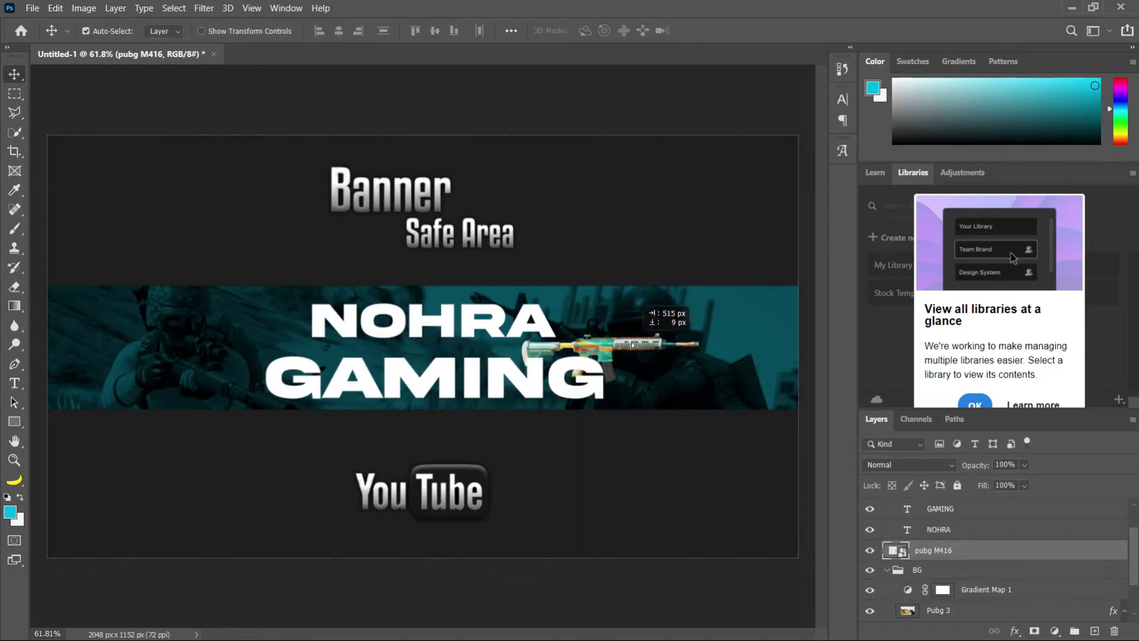
key("ctrl+t")
left_click_drag(518, 313, 545, 324)
left_click_drag(724, 325, 708, 288)
left_click_drag(645, 350, 662, 351)
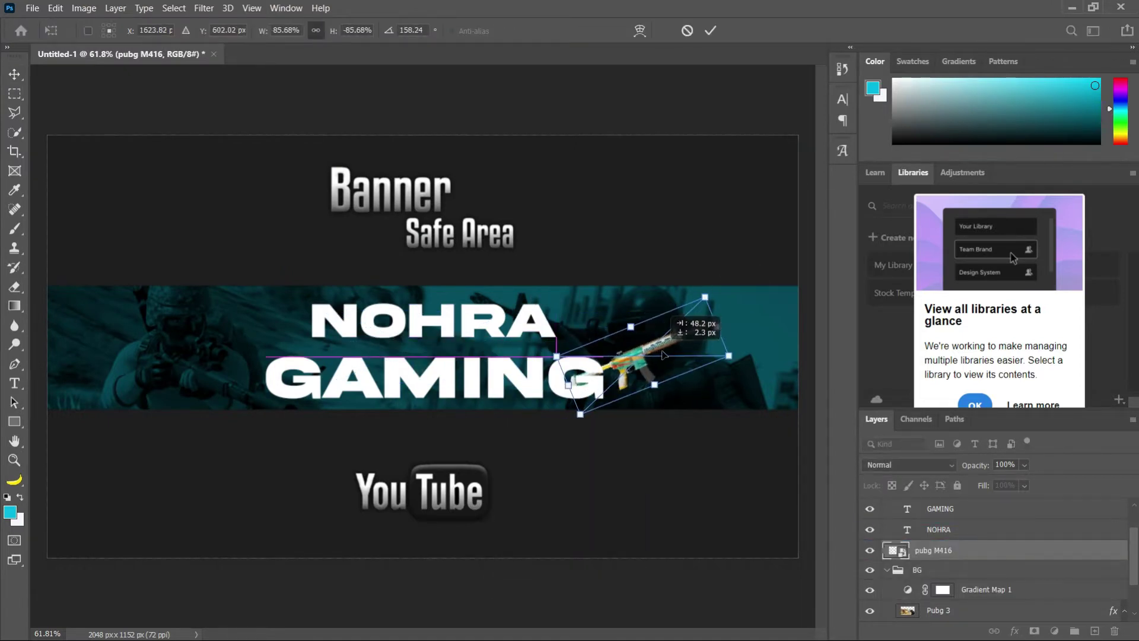
left_click(710, 30)
left_click_drag(458, 328, 457, 320)
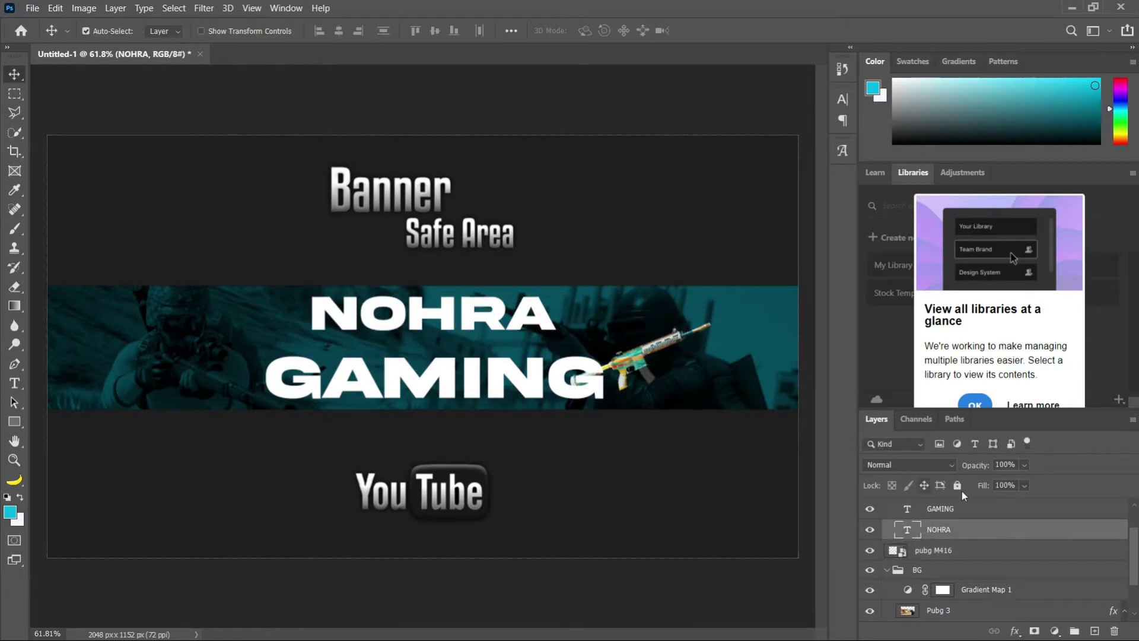
- Create a group named Guns below the Layout group and move the pubg M416 layer into it
scroll(943, 535, "up", 2)
left_click(888, 528)
left_click(922, 548)
left_click(1075, 630)
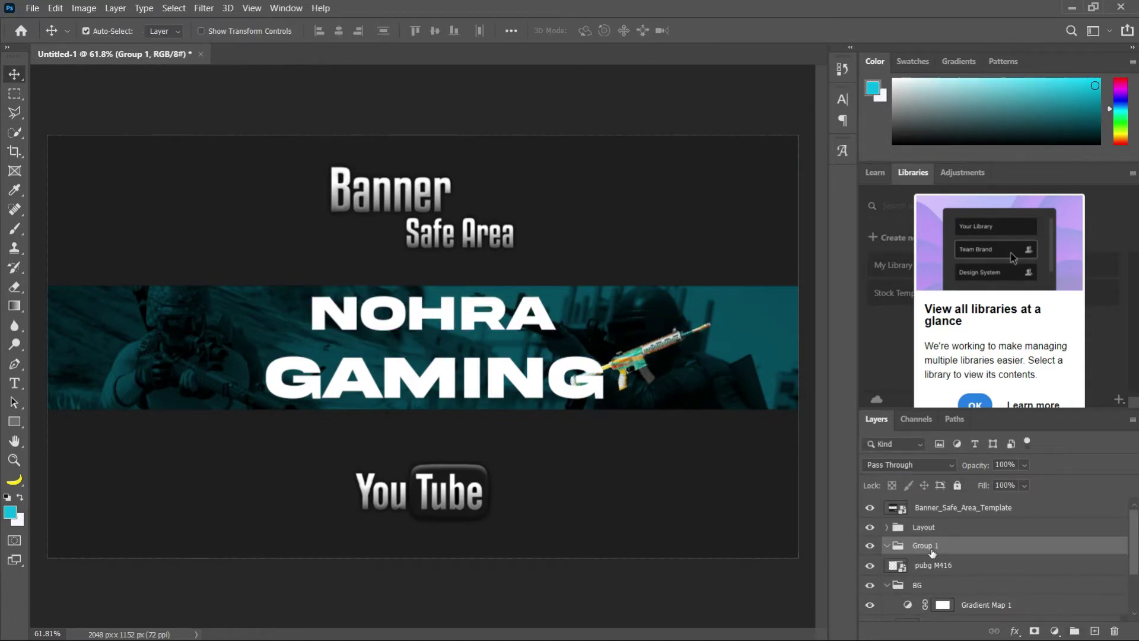
left_click_drag(957, 564, 964, 555)
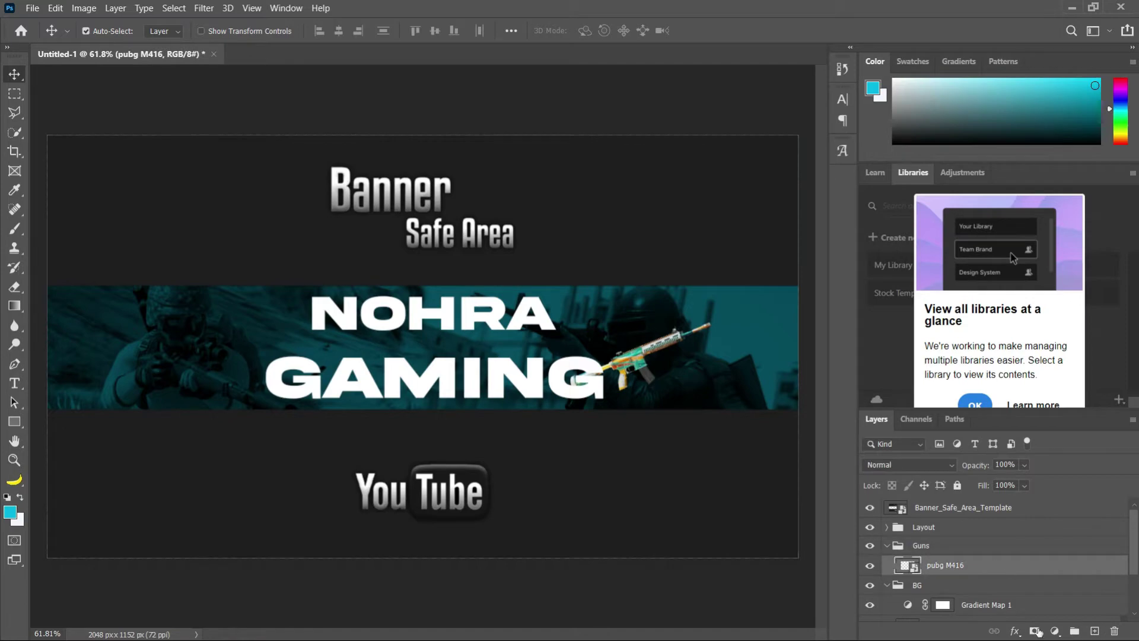
- Create a nested group named M4 inside Guns and move the pubg M416 layer into it
left_click(1095, 630)
key("ctrl+z")
left_click(1074, 630)
double_click(941, 563)
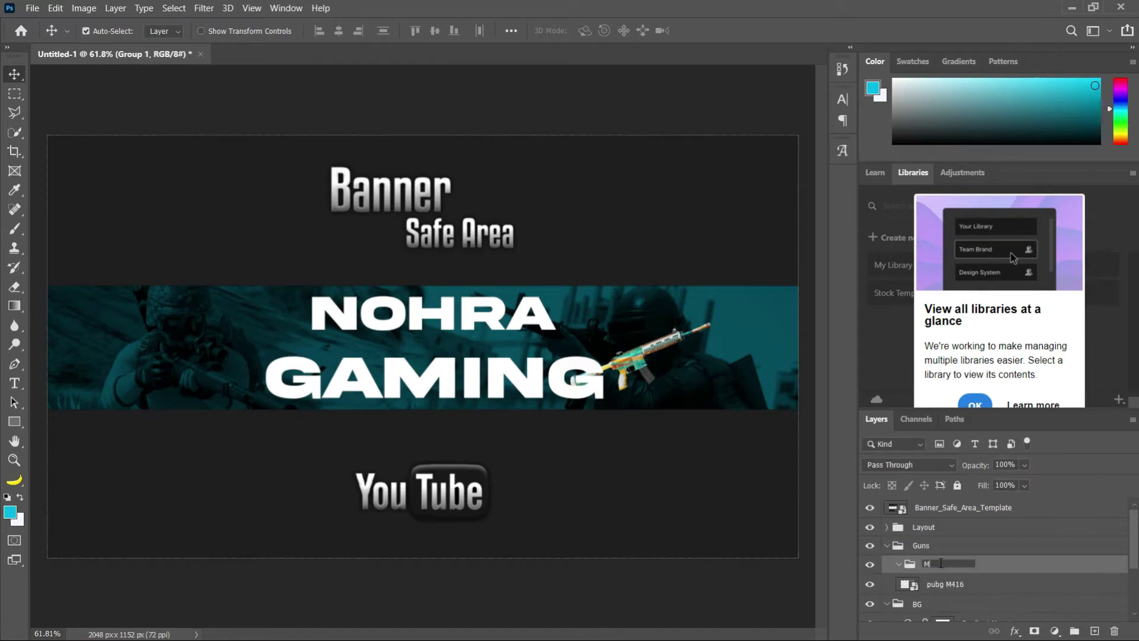
left_click(943, 584)
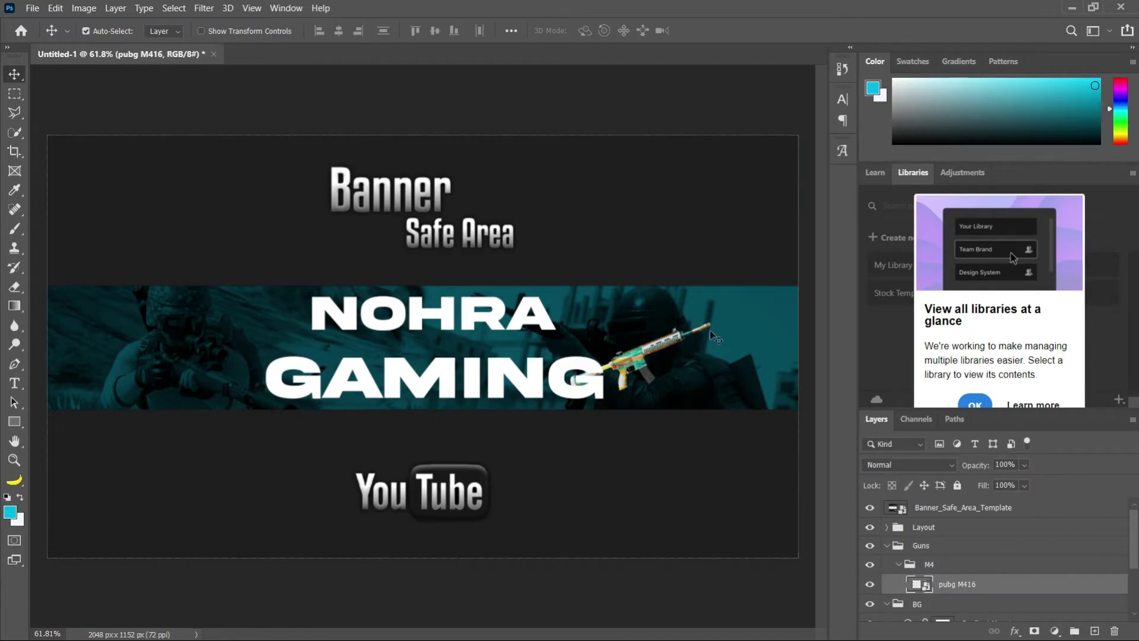
- Rasterize the pubg M416 layer and erase the part of the rifle's stock showing through the final G
key("e")
right_click(984, 589)
left_click(822, 277)
scroll(581, 376, "up", 14)
left_click_drag(547, 380, 537, 411)
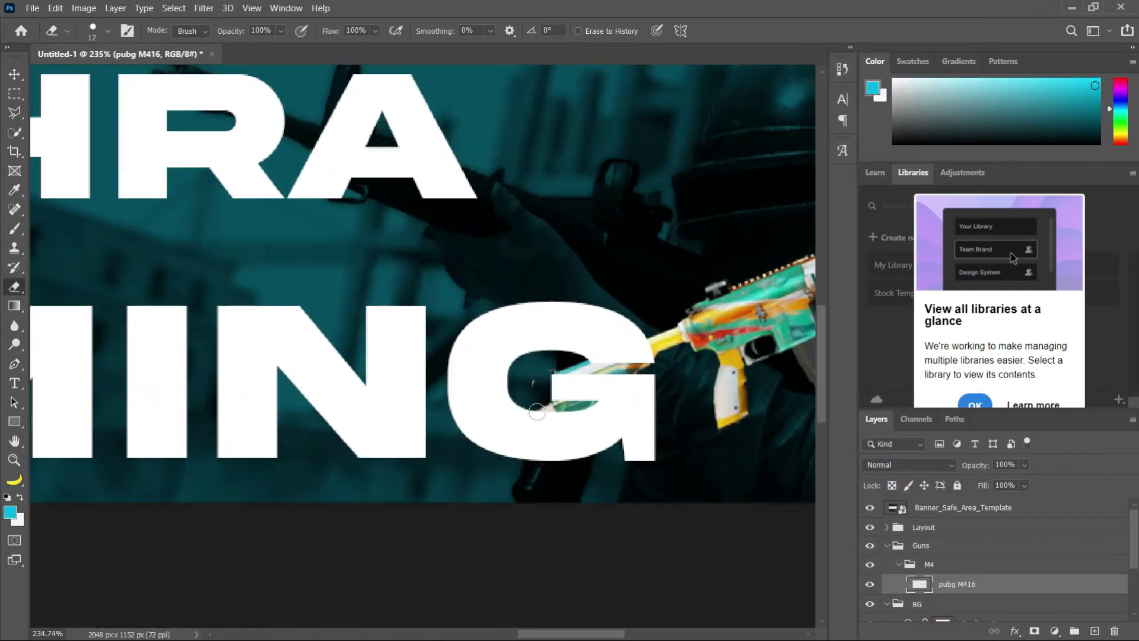
scroll(573, 375, "down", 14)
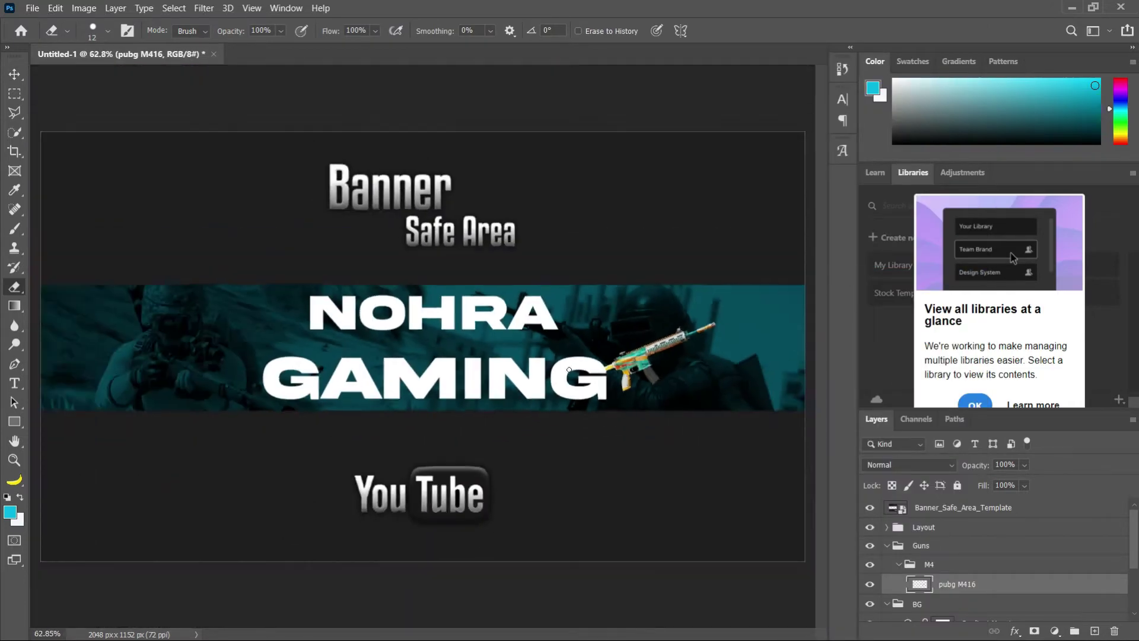
- Add a Hue/Saturation adjustment above the rifle and clip it to the pubg M416 layer
scroll(578, 375, "up", 5)
left_click(1095, 632)
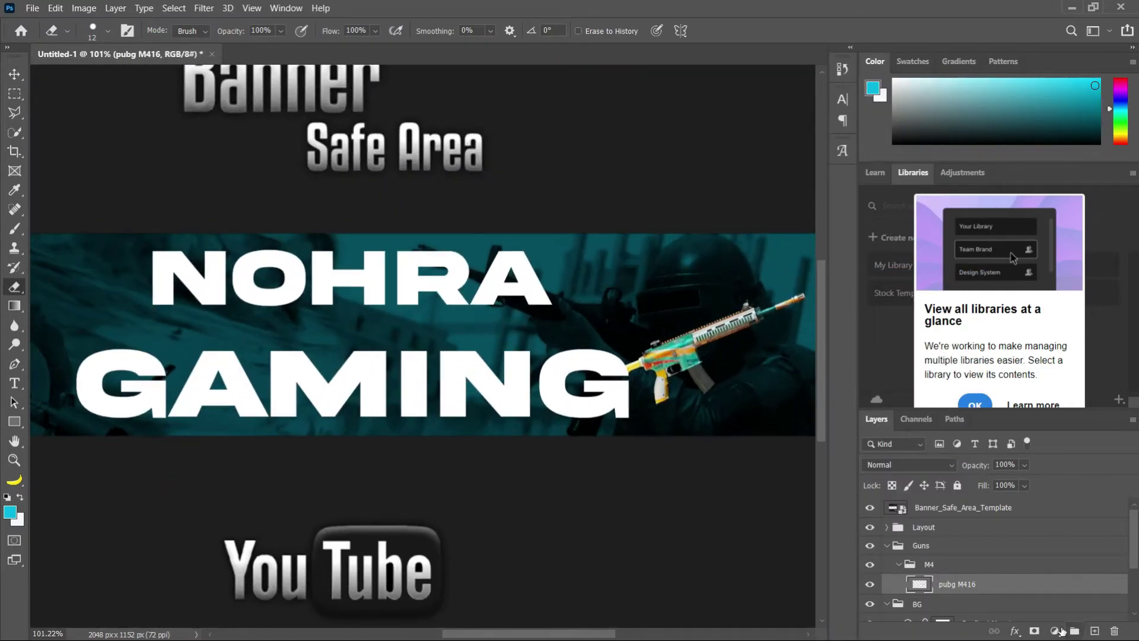
left_click(1057, 631)
left_click(1070, 489)
left_click_drag(510, 211, 424, 205)
right_click(1045, 586)
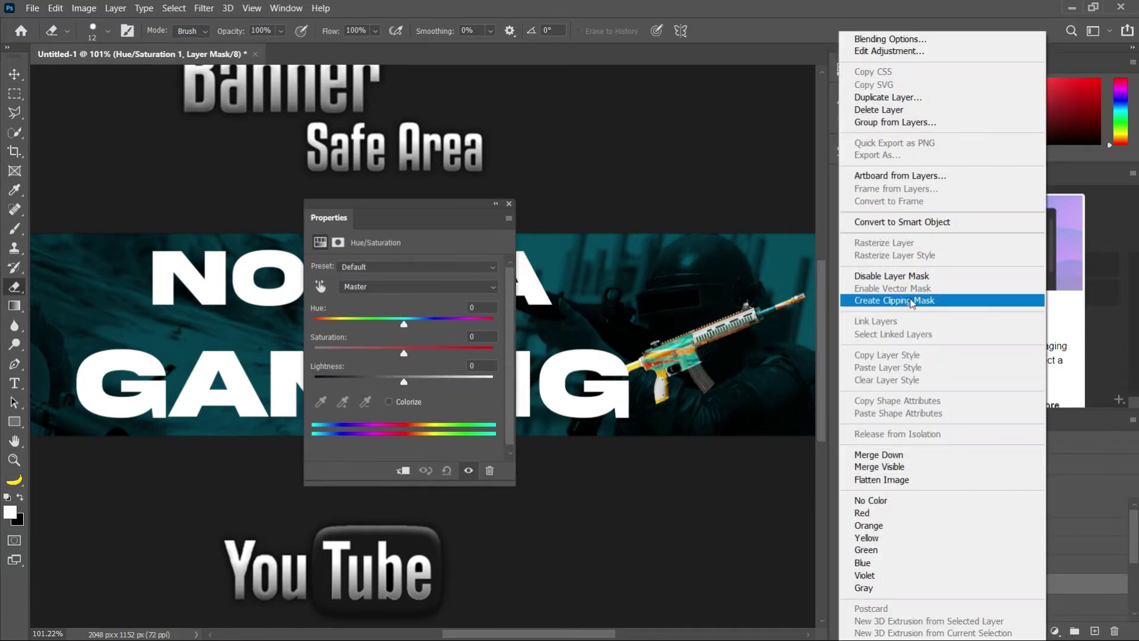
left_click(912, 301)
- Colorize the rifle with hue 192 and saturation 64, and lower the lightness slightly
left_click(388, 402)
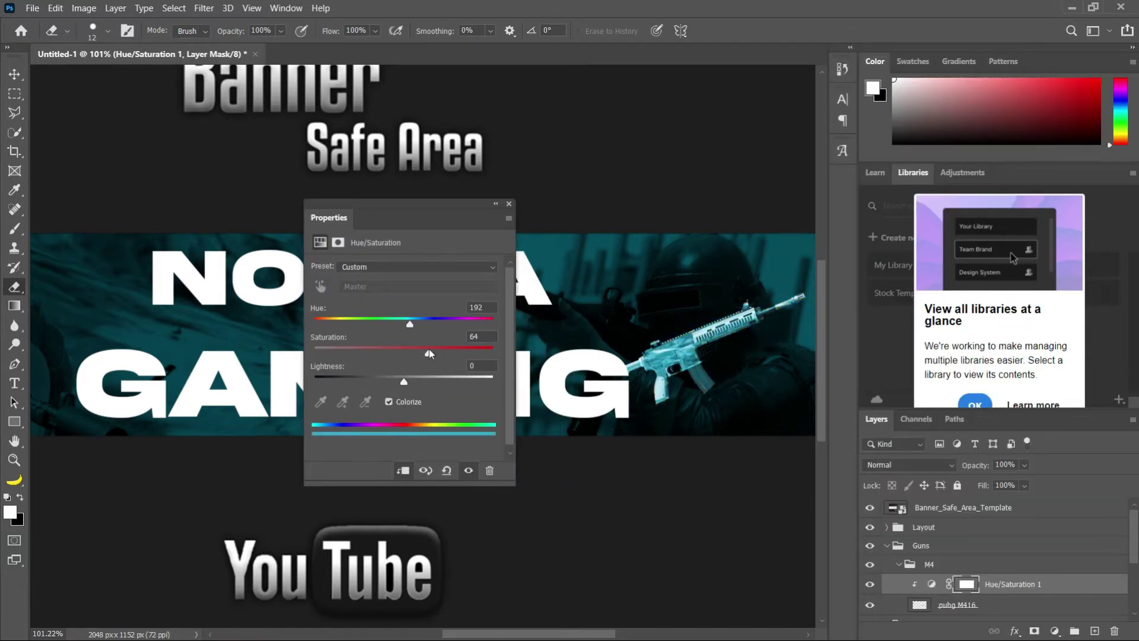
mouse_move(404, 381)
left_mouse_down()
mouse_move(423, 380)
mouse_move(400, 379)
left_mouse_up()
left_click(508, 204)
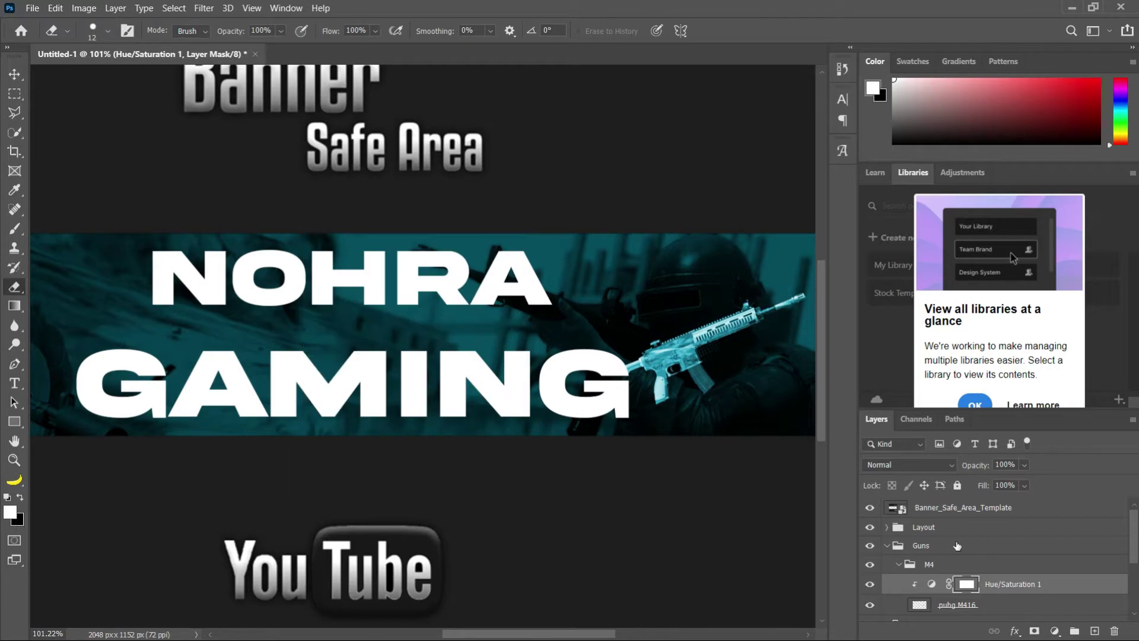
- Invert the Hue/Saturation mask to black and paint white along the rifle's stock and edges to tint them cyan
scroll(686, 376, "up", 11)
key("b")
mouse_move(378, 409)
left_mouse_down()
mouse_move(184, 475)
mouse_move(60, 487)
left_mouse_up()
scroll(490, 385, "up", 10)
left_click_drag(554, 357, 456, 369)
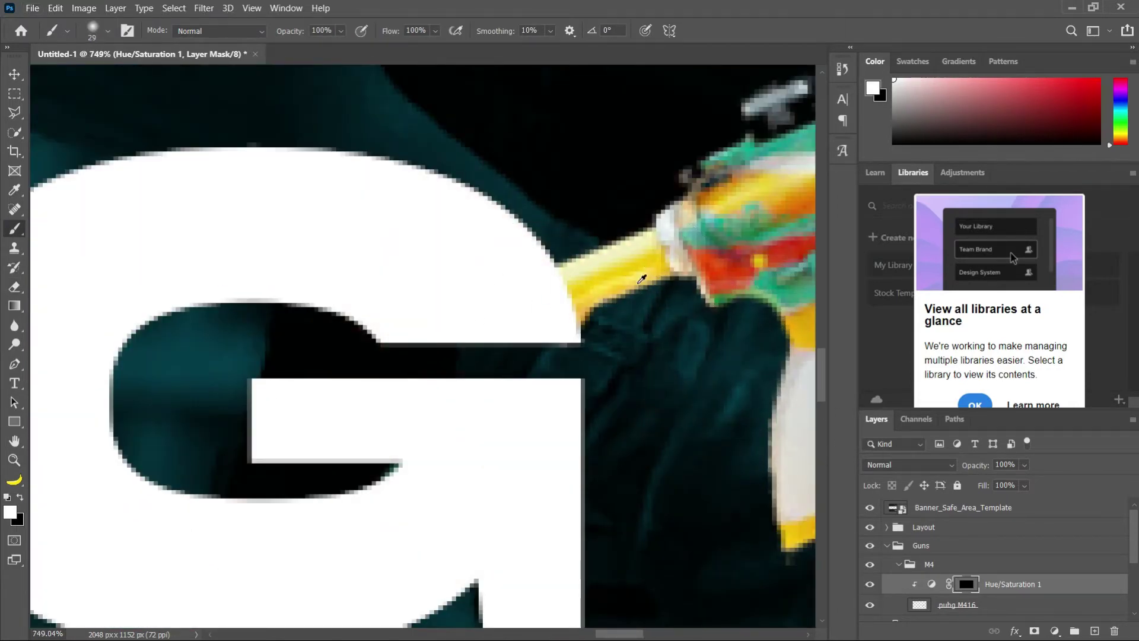
scroll(605, 255, "down", 3)
left_click_drag(586, 294, 232, 429)
left_click_drag(360, 326, 499, 269)
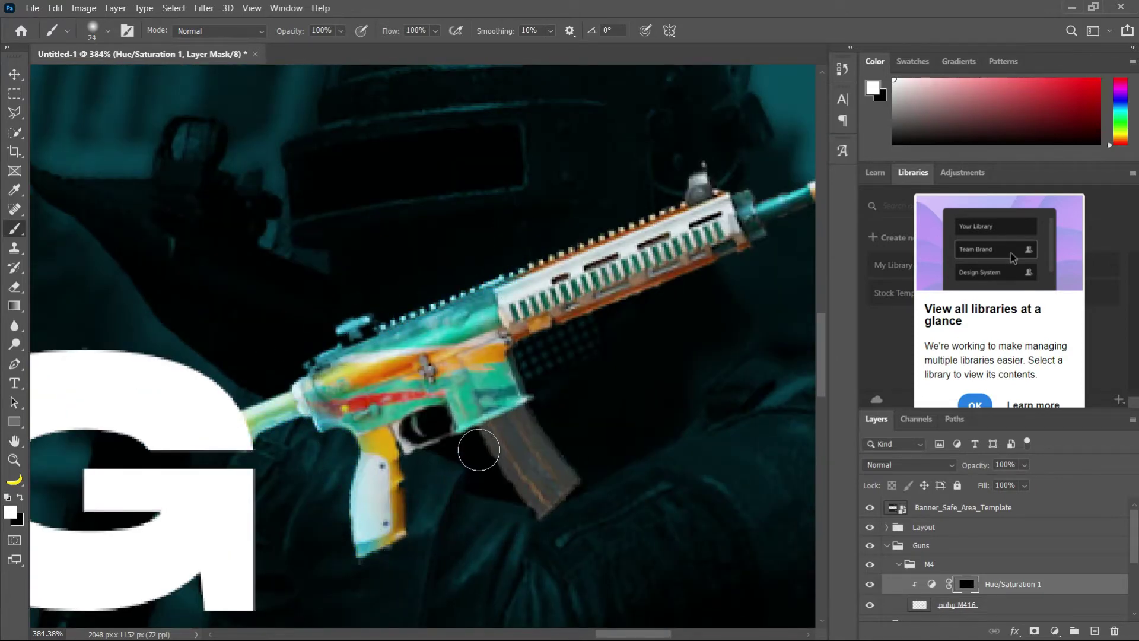
scroll(532, 517, "down", 8)
scroll(432, 385, "up", 2)
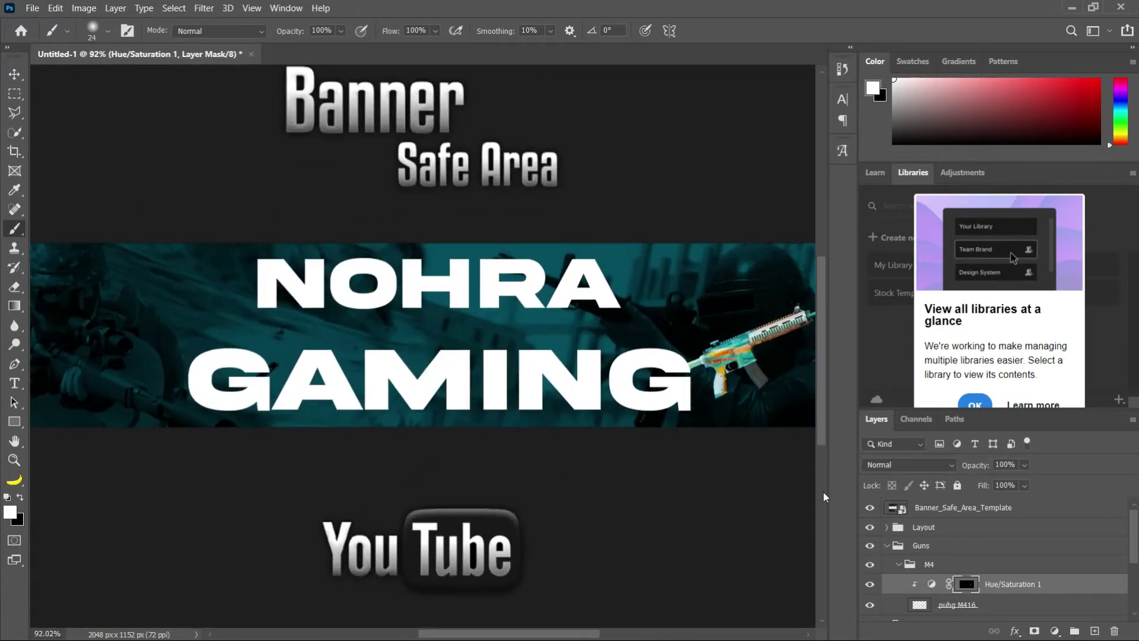
- Collapse the M4 group and create a group named awm above it inside Guns
left_click(898, 564)
key("ctrl+g")
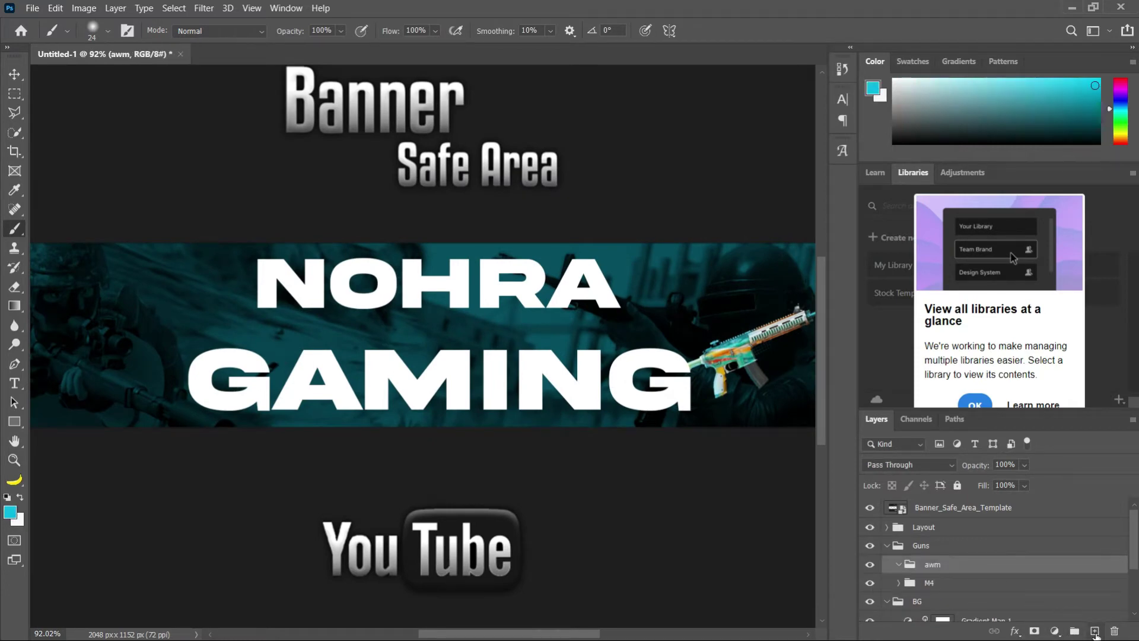
- Add a new layer in the awm group and place the pubg awm.jpg image into it
left_click(1095, 632)
left_click(32, 8)
left_click(119, 303)
type("pubg awm")
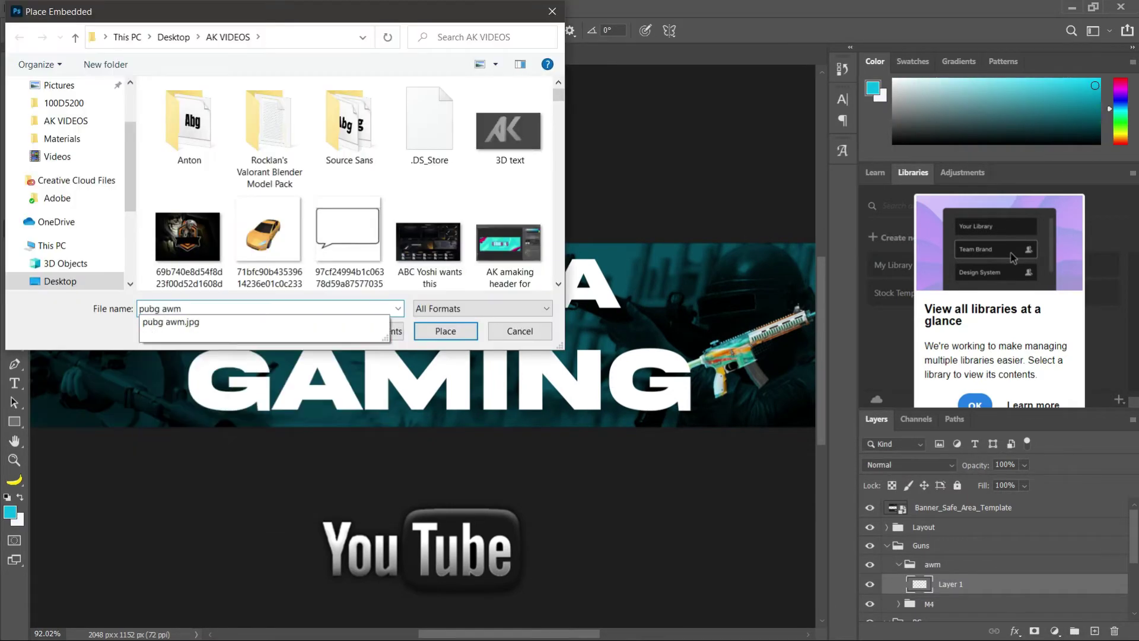
key("Down")
key("Return")
key("Return")
- Select the AWM rifle with the Quick Selection tool and mask out its grey background
key("w")
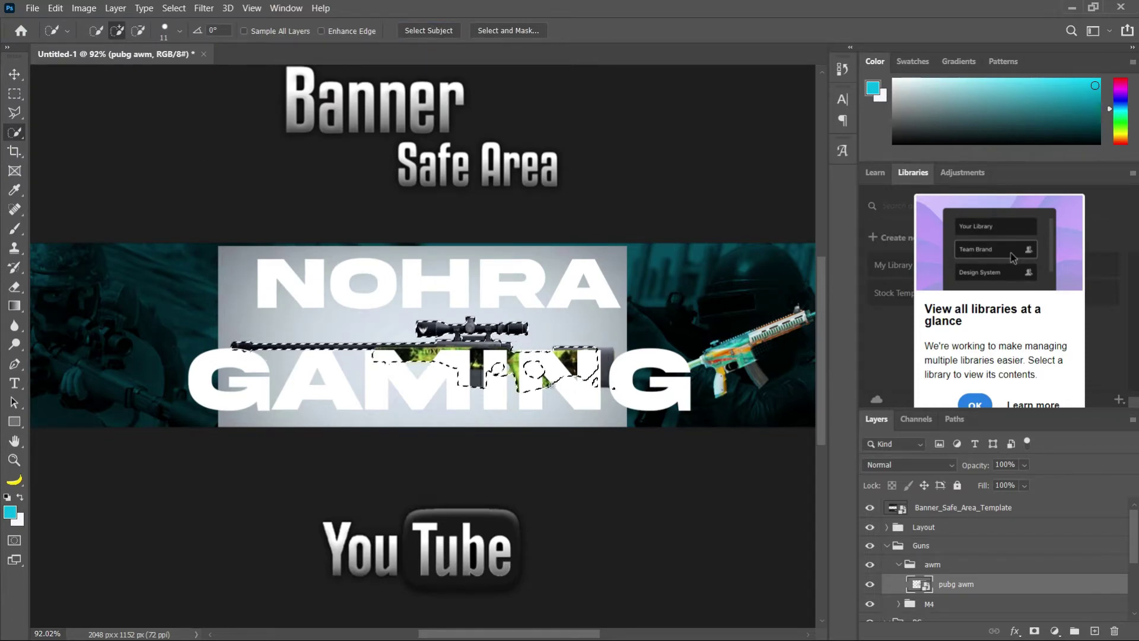
scroll(572, 376, "up", 6)
right_click(14, 132)
left_click(71, 146)
left_click_drag(665, 348, 618, 354)
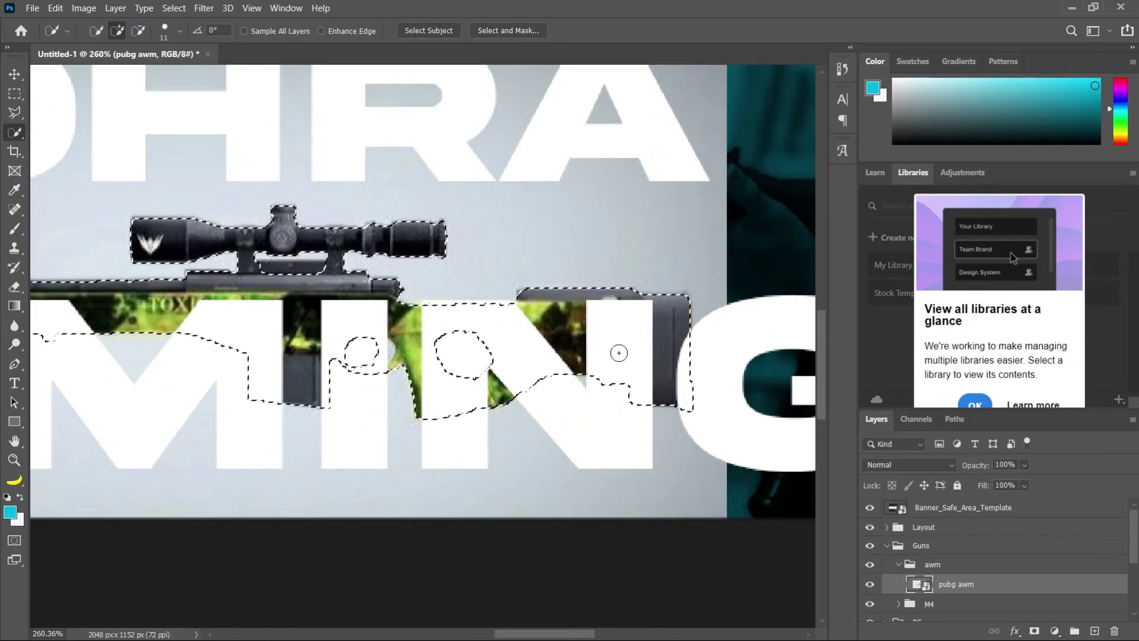
scroll(629, 340, "down", 4)
left_click(1034, 631)
scroll(601, 407, "down", 2)
- Shrink the AWM rifle, tilt it slightly and position it at the left side of the GAMING lettering
key("v")
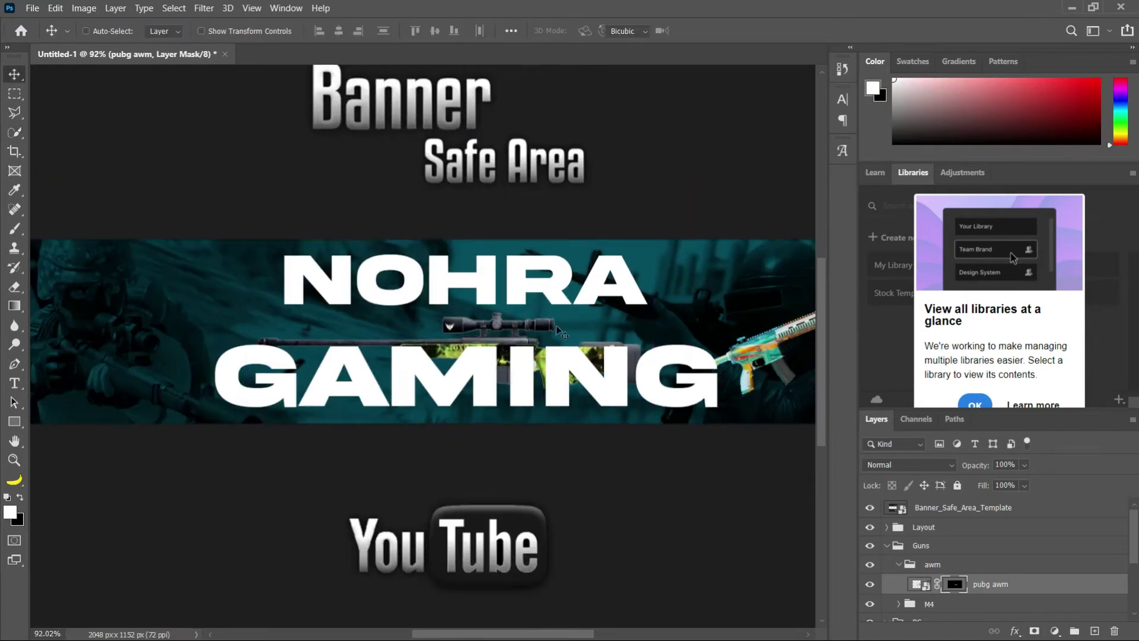
key("ctrl+t")
left_click_drag(557, 329, 352, 330)
left_click_drag(244, 244, 173, 309)
left_click_drag(295, 280, 306, 310)
left_click_drag(212, 330, 203, 356)
left_click(736, 30)
scroll(485, 269, "down", 2)
scroll(479, 270, "down", 2)
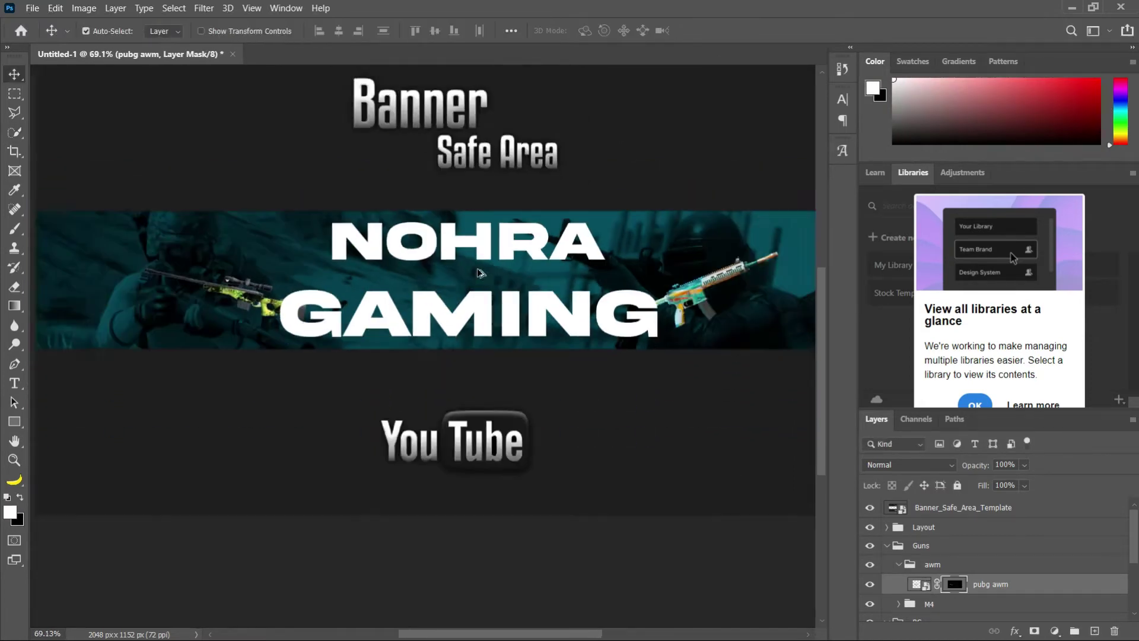
- Rasterize the pubg awm layer and erase the stray parts inside the letter G and around the trigger and stock openings
scroll(308, 308, "up", 12)
right_click(1018, 584)
left_click(893, 276)
key("e")
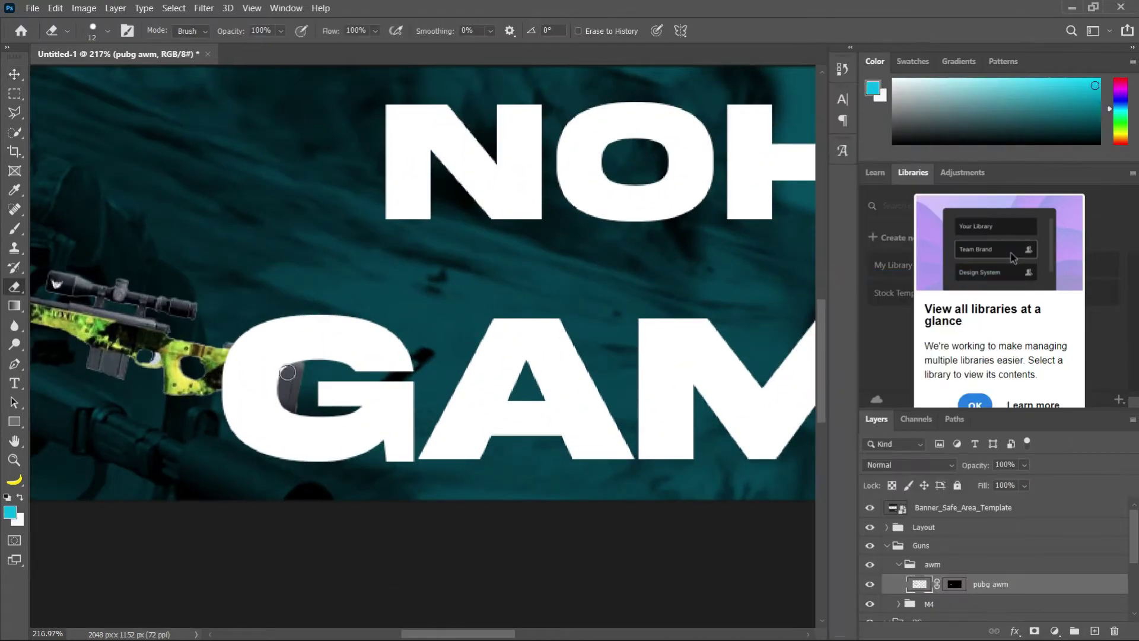
scroll(256, 396, "down", 8)
scroll(212, 379, "up", 20)
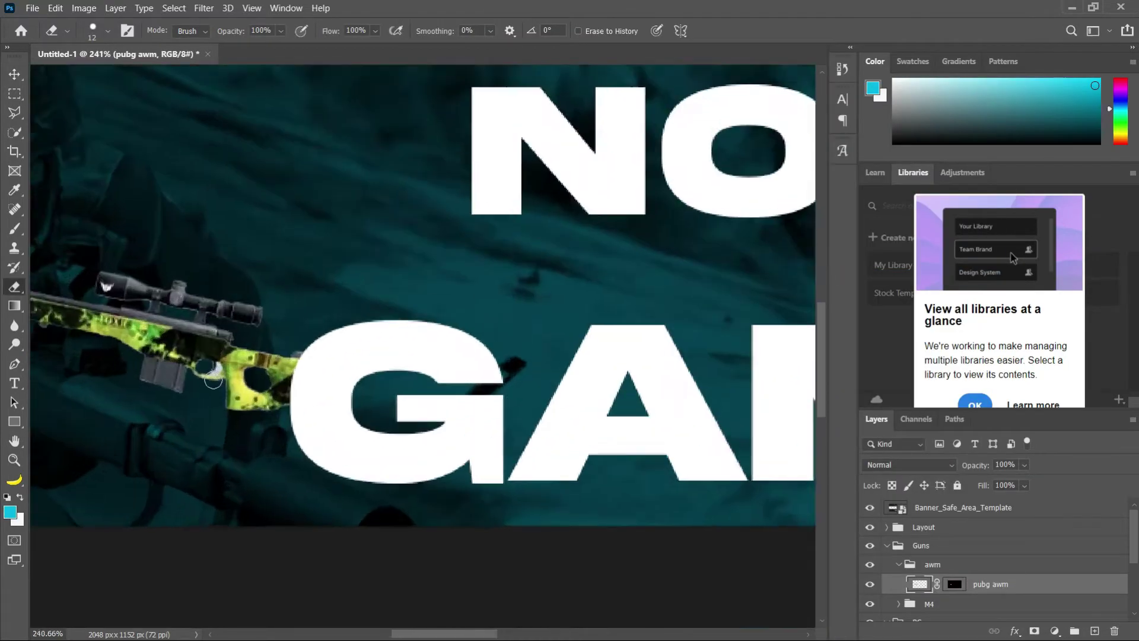
mouse_move(196, 391)
left_mouse_down()
mouse_move(180, 398)
mouse_move(230, 334)
mouse_move(234, 306)
left_mouse_up()
scroll(234, 333, "down", 20)
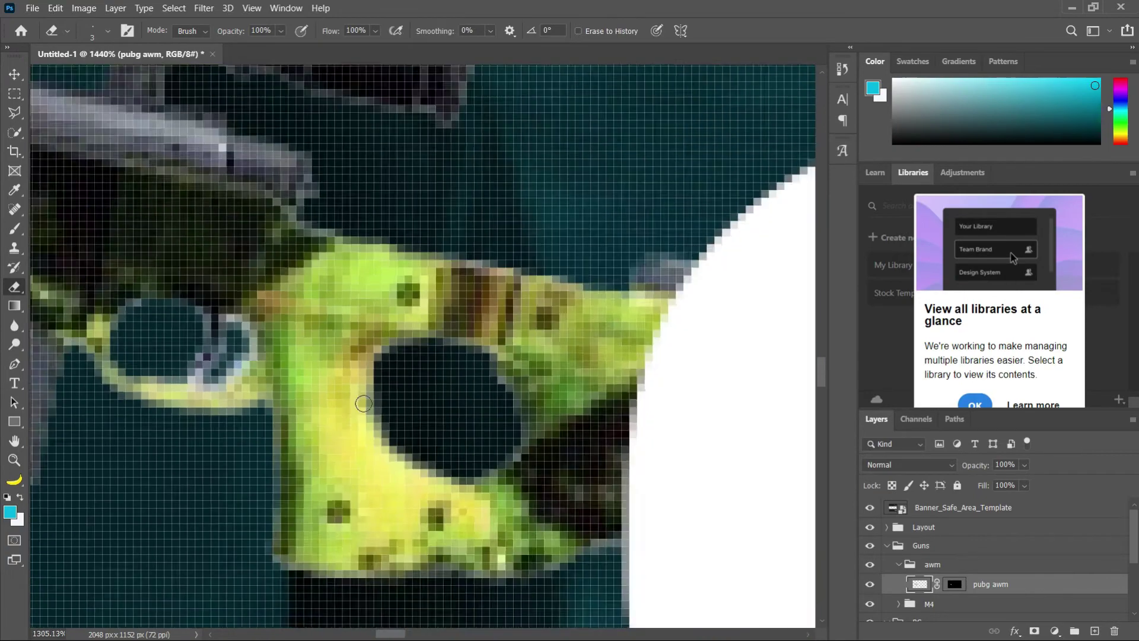
- Rotate the AWM rifle slightly further and nudge it up beside the lettering
key("ctrl+t")
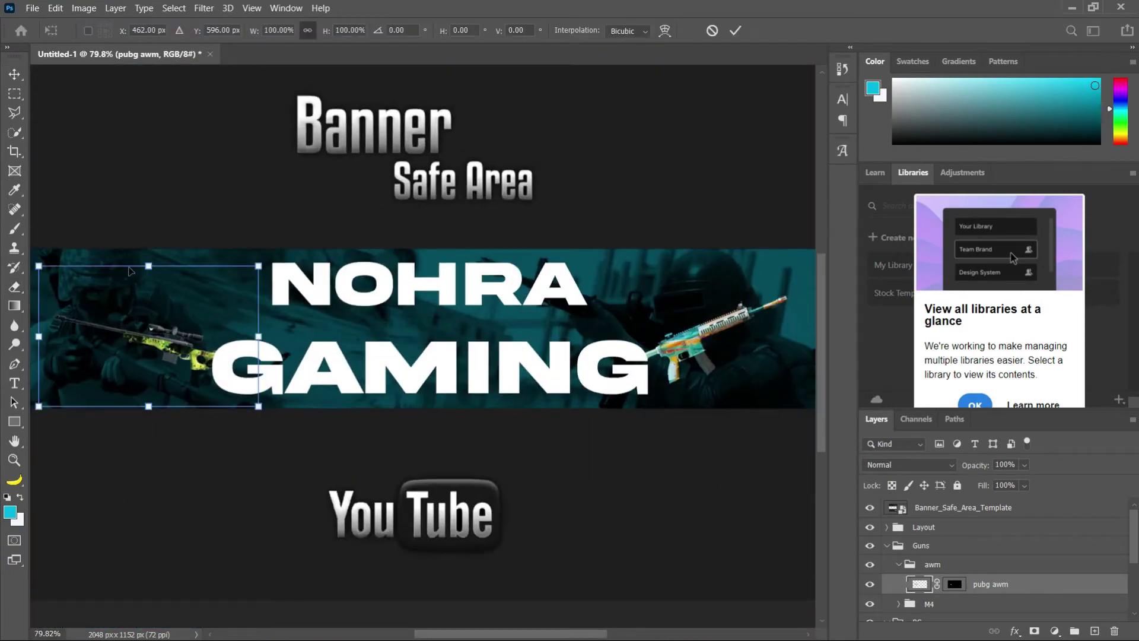
left_click_drag(34, 251, 43, 239)
left_click_drag(157, 349, 164, 341)
left_click(736, 31)
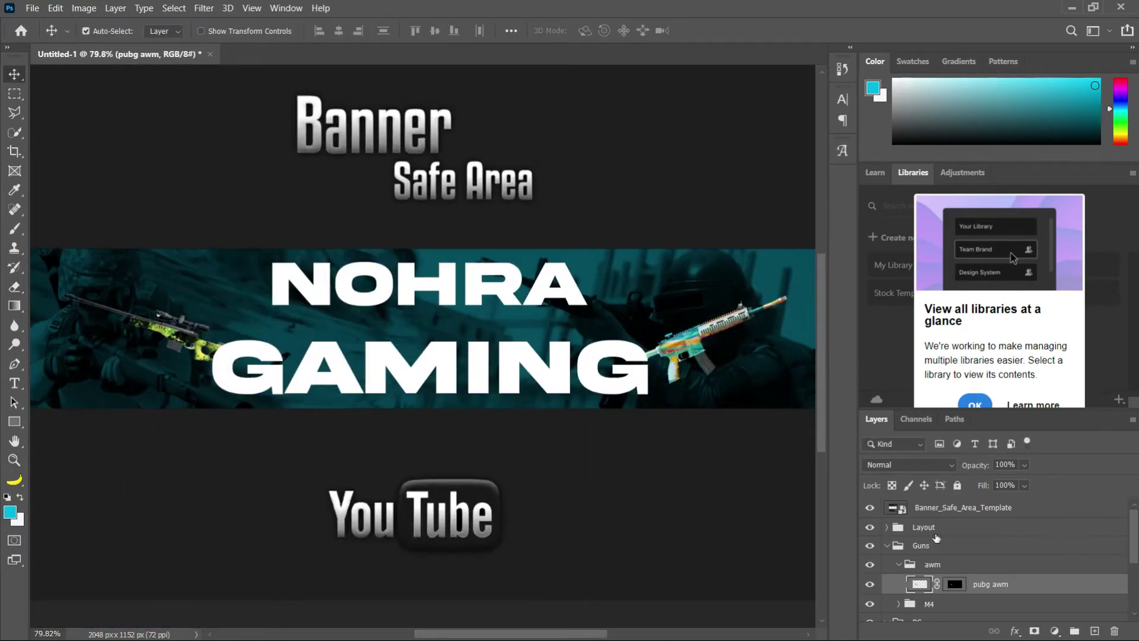
- Add a Hue/Saturation adjustment clipped to the pubg awm layer and colorize it with hue 192 and a raised saturation
left_click(1057, 632)
left_click(1062, 486)
right_click(1016, 585)
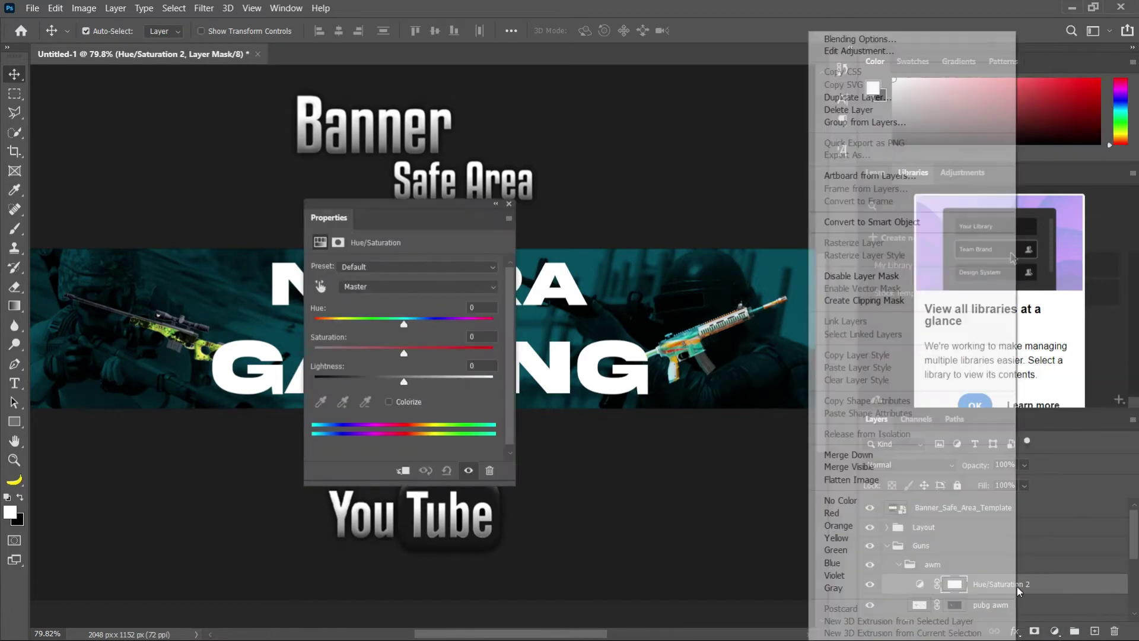
left_click(916, 301)
left_click(404, 402)
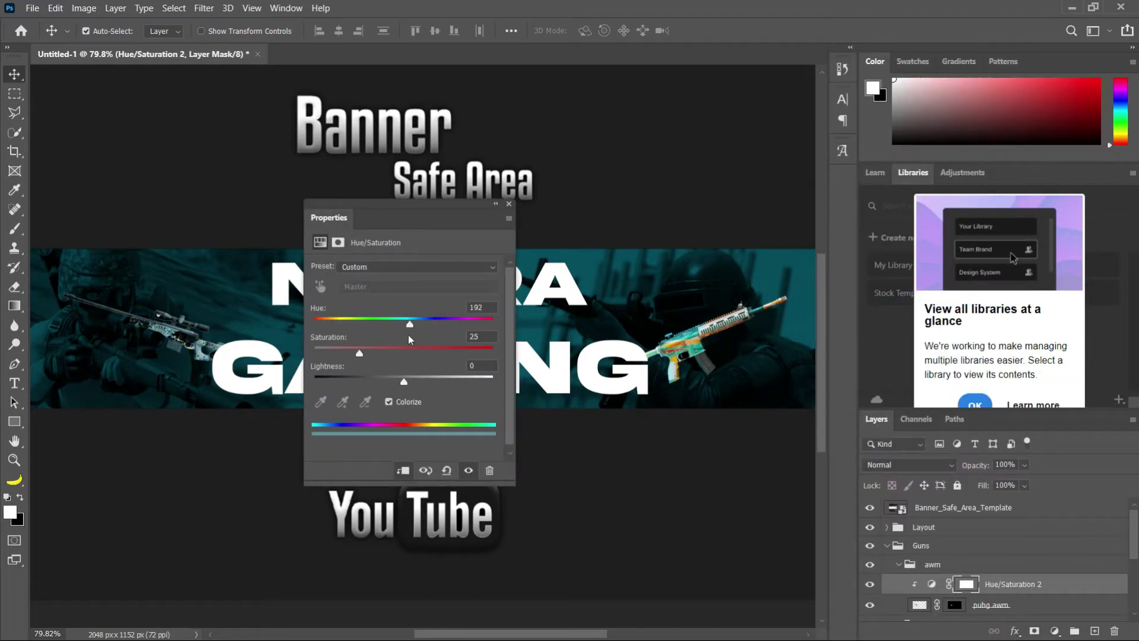
left_click(508, 205)
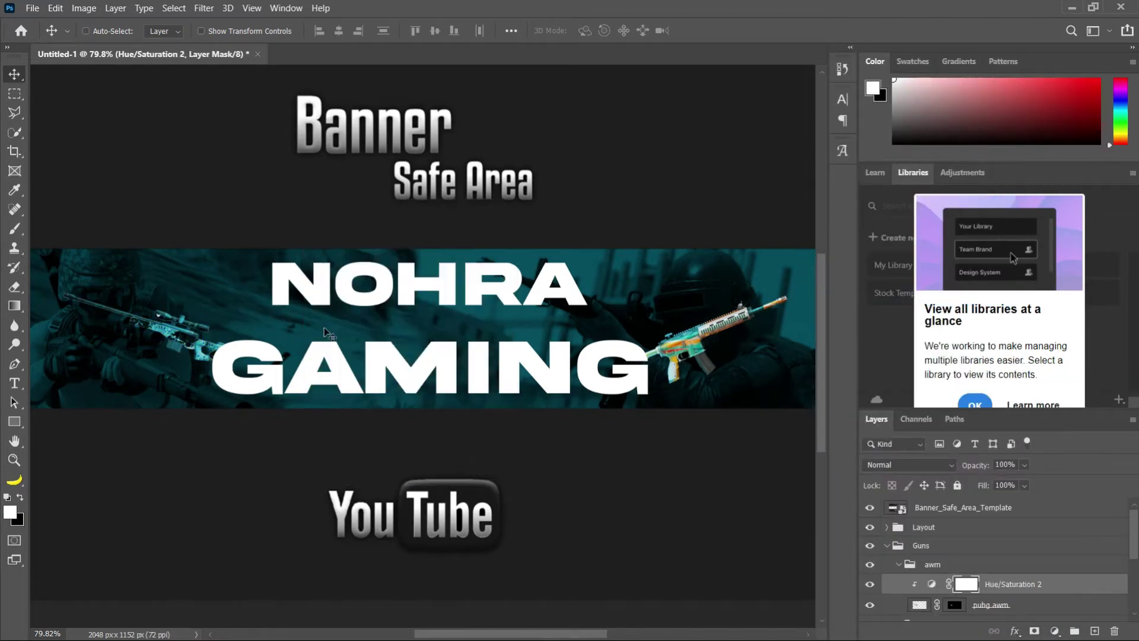
- Invert the Hue/Saturation mask to black and paint white along the AWM's scope, stock and magazine edges to tint them cyan
key("b")
scroll(155, 331, "up", 10)
mouse_move(433, 376)
left_mouse_down()
mouse_move(375, 341)
mouse_move(241, 290)
left_mouse_up()
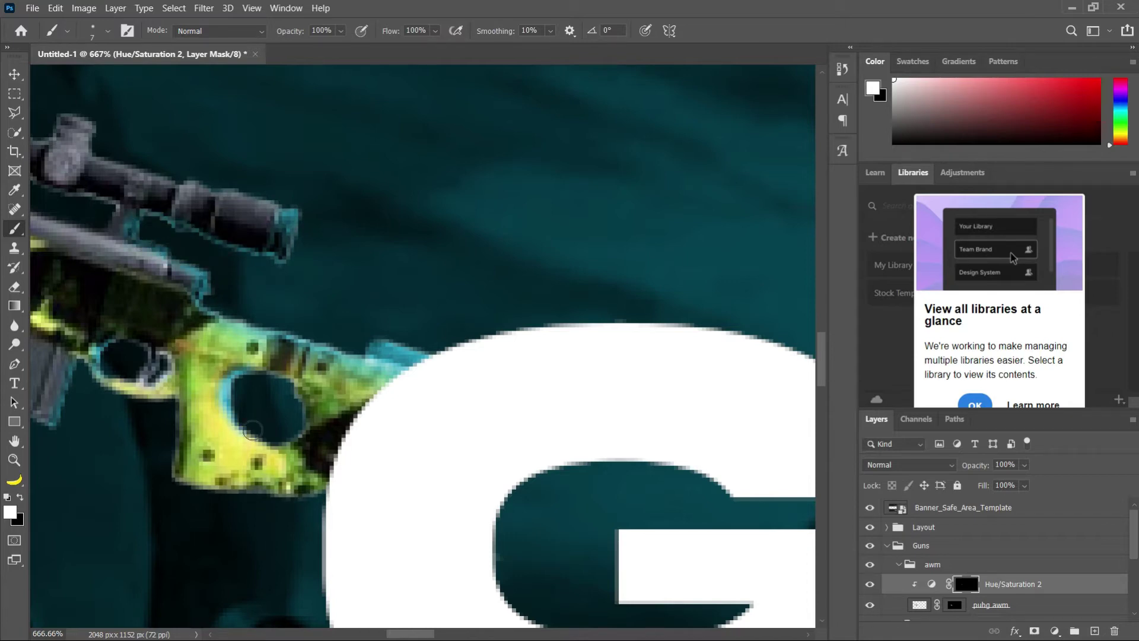
scroll(141, 415, "down", 2)
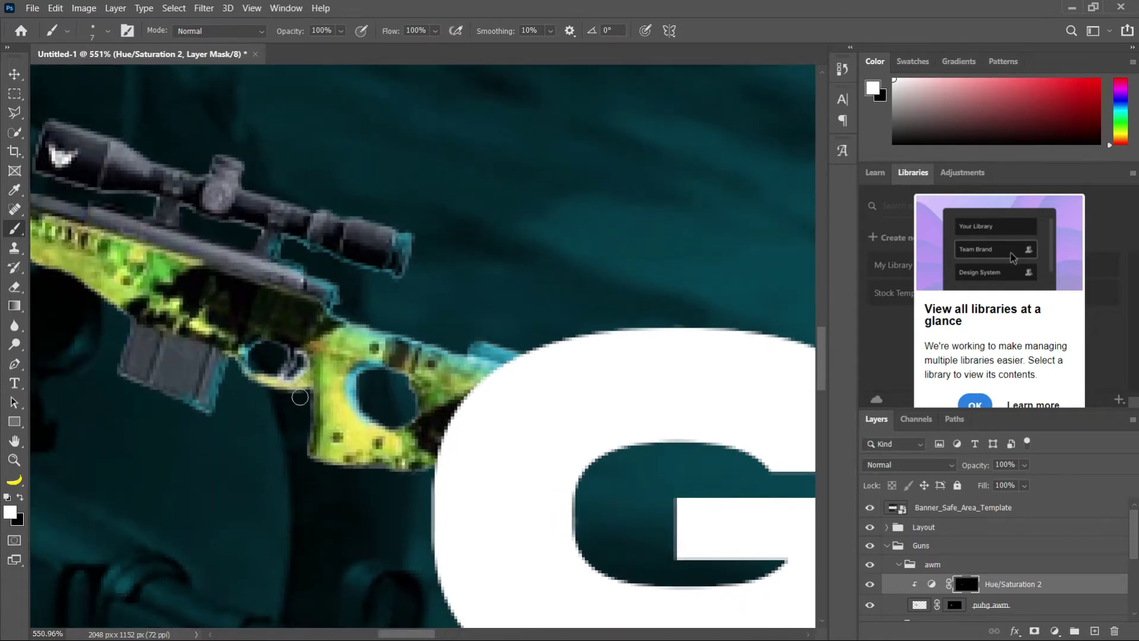
scroll(204, 359, "down", 10)
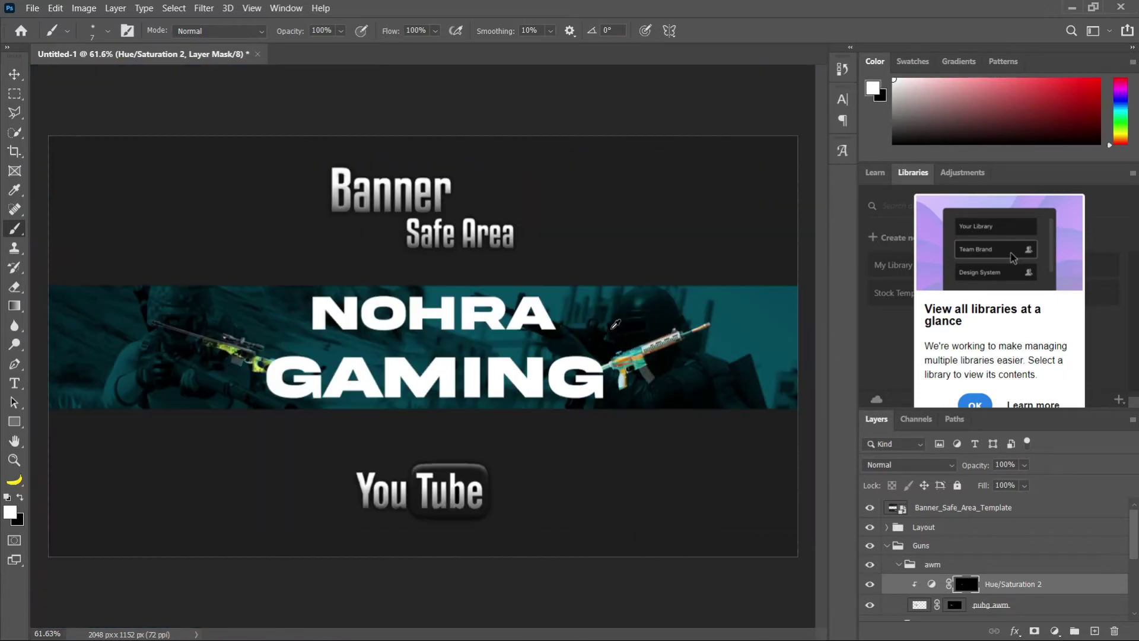
- Collapse the awm group and the Guns group
scroll(616, 325, "up", 2)
left_click(897, 549)
left_click(898, 564)
left_click(887, 546)
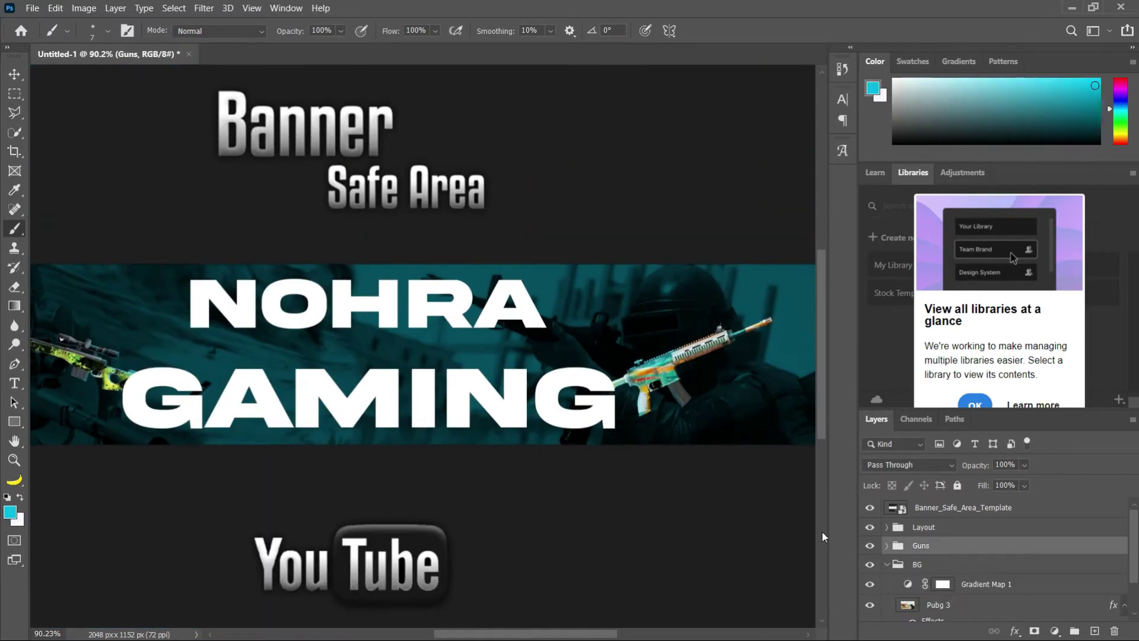
- Expand the Layout group and add a new layer beneath the NOHRA text layer
left_click(898, 526)
left_click(887, 527)
left_click(955, 570)
key("ctrl+shift+alt+n")
key("ctrl+[")
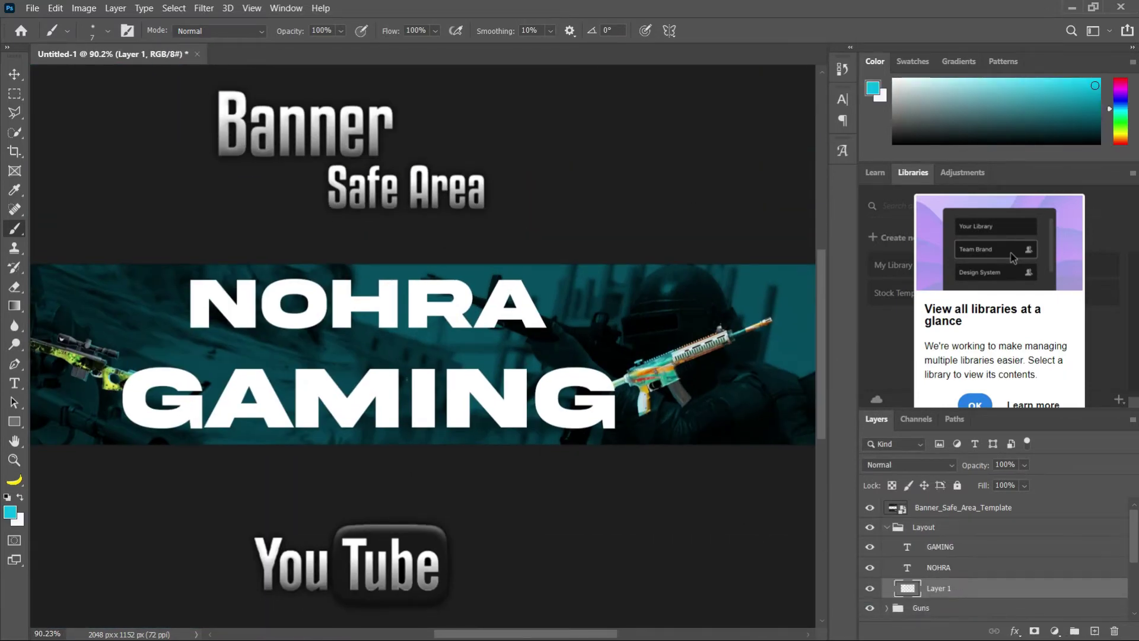
- Paint a bright cyan glow behind the lettering with a soft 556 px brush on the new layer
left_click_drag(309, 390, 424, 390)
left_click(473, 338, "alt")
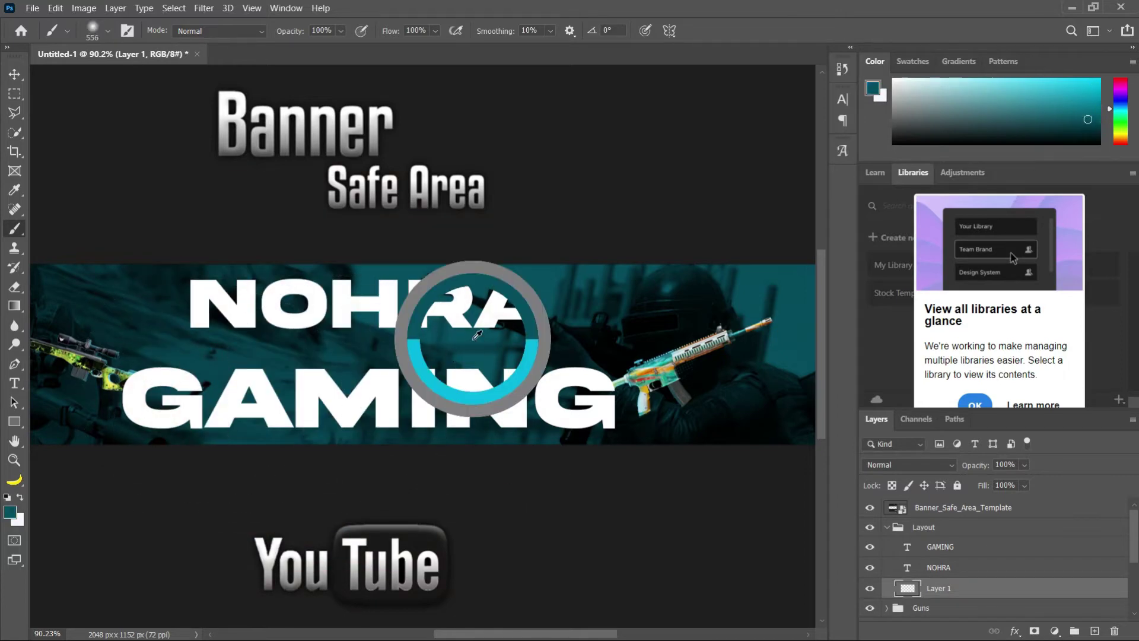
left_click(10, 512)
left_click(375, 356)
left_click(377, 358)
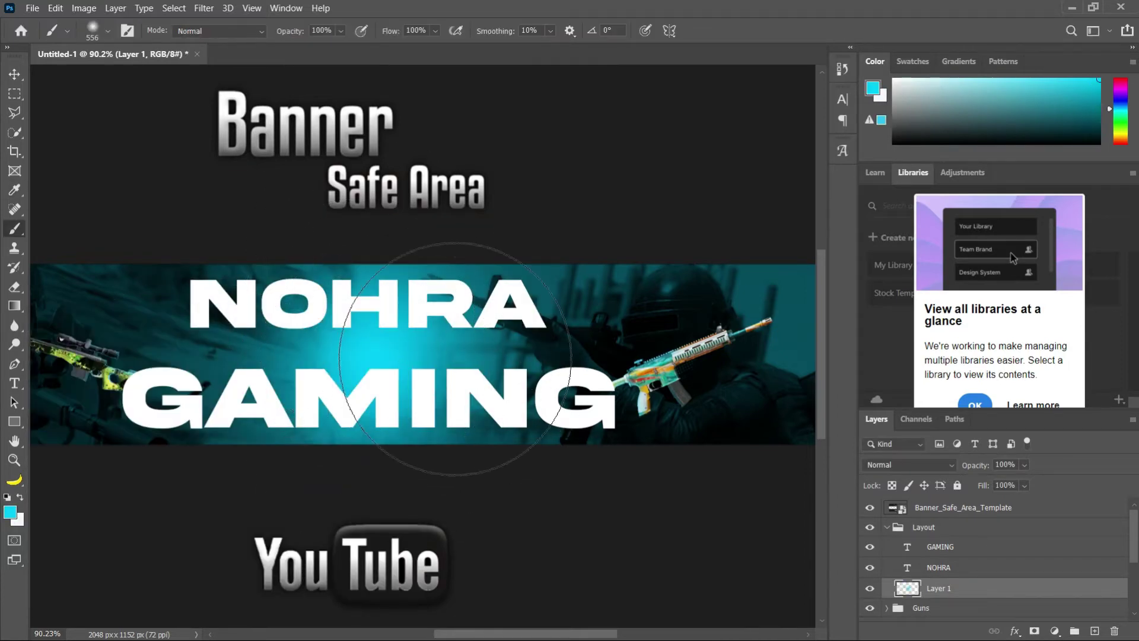
left_click(297, 381)
left_click(459, 366)
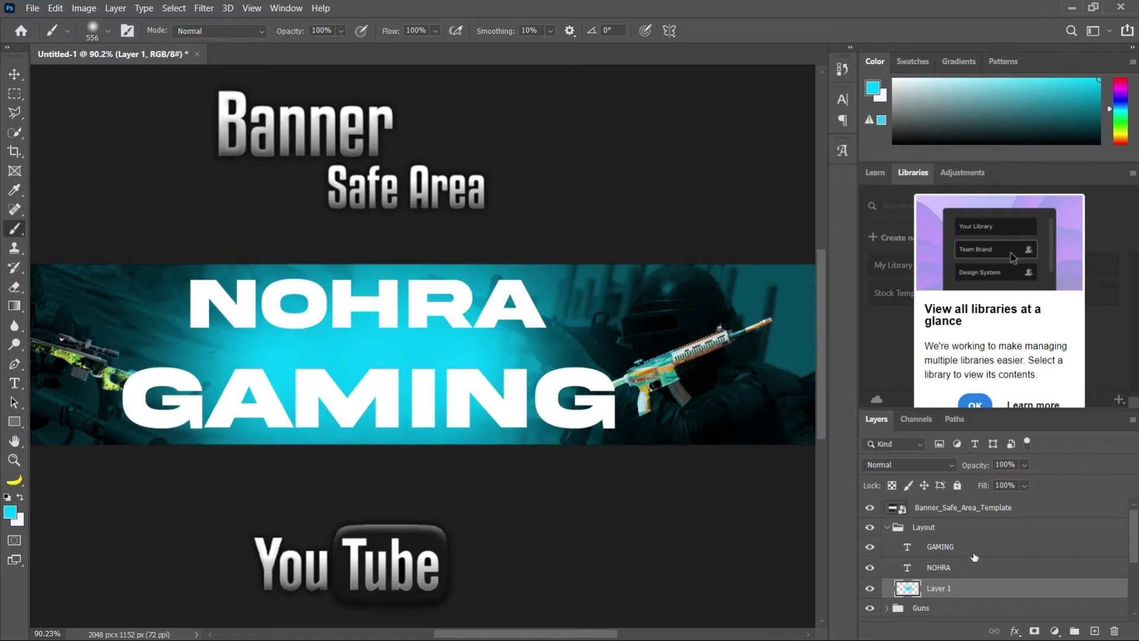
- Reduce the glow layer's opacity to 83% and collapse the Layout group
left_click_drag(1002, 482, 1031, 480)
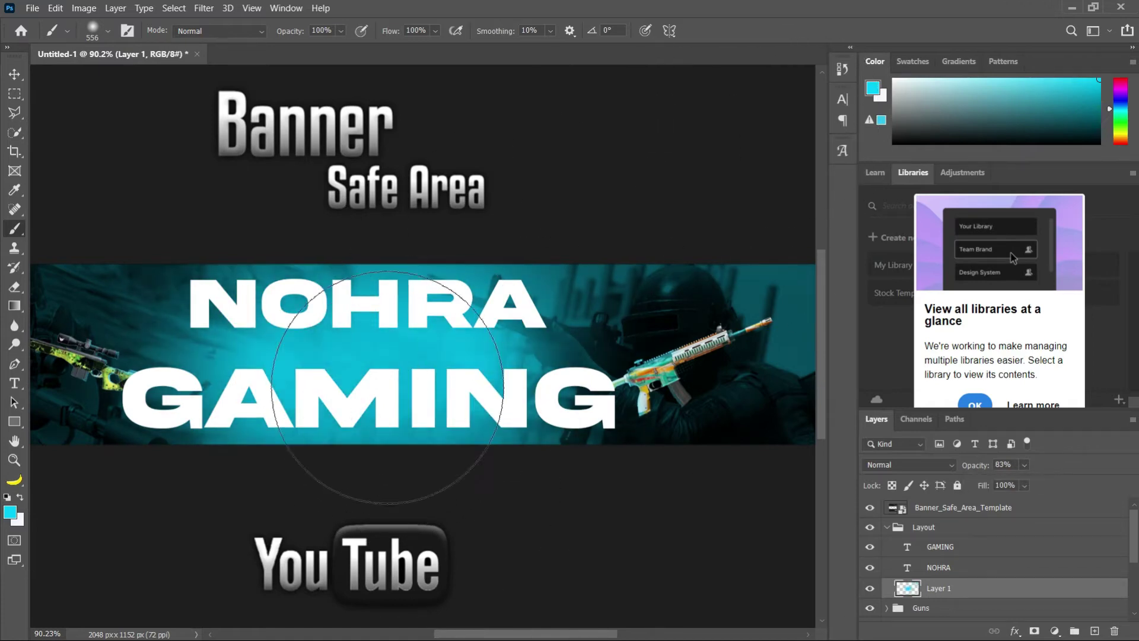
scroll(388, 390, "down", 3)
left_click(887, 527)
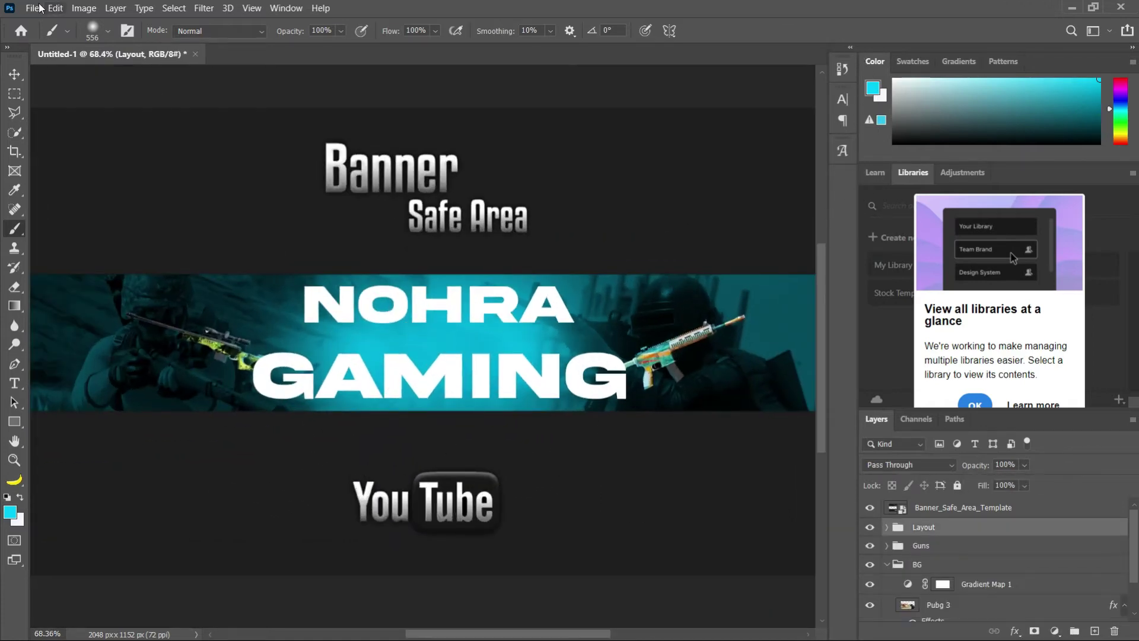
left_click(34, 7)
left_click(59, 287)
scroll(71, 178, "up", 3)
left_click(66, 150)
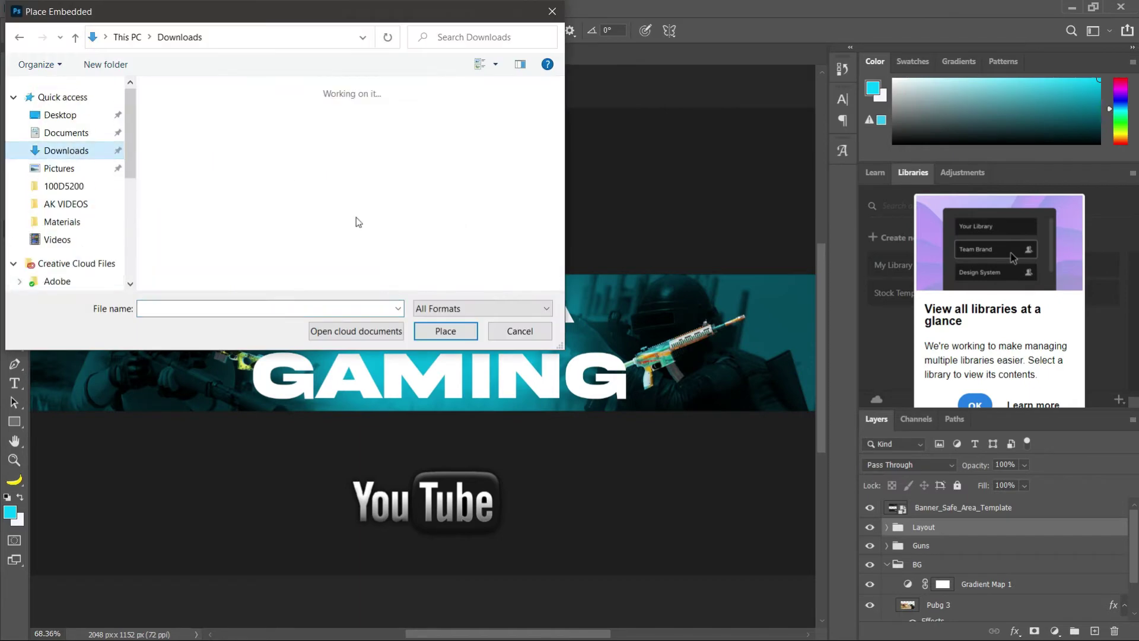
left_click(555, 12)
- Create a group named Shinchan 1 above Layout, add a layer in it and place the 1281914 image from Downloads
left_click(1074, 631)
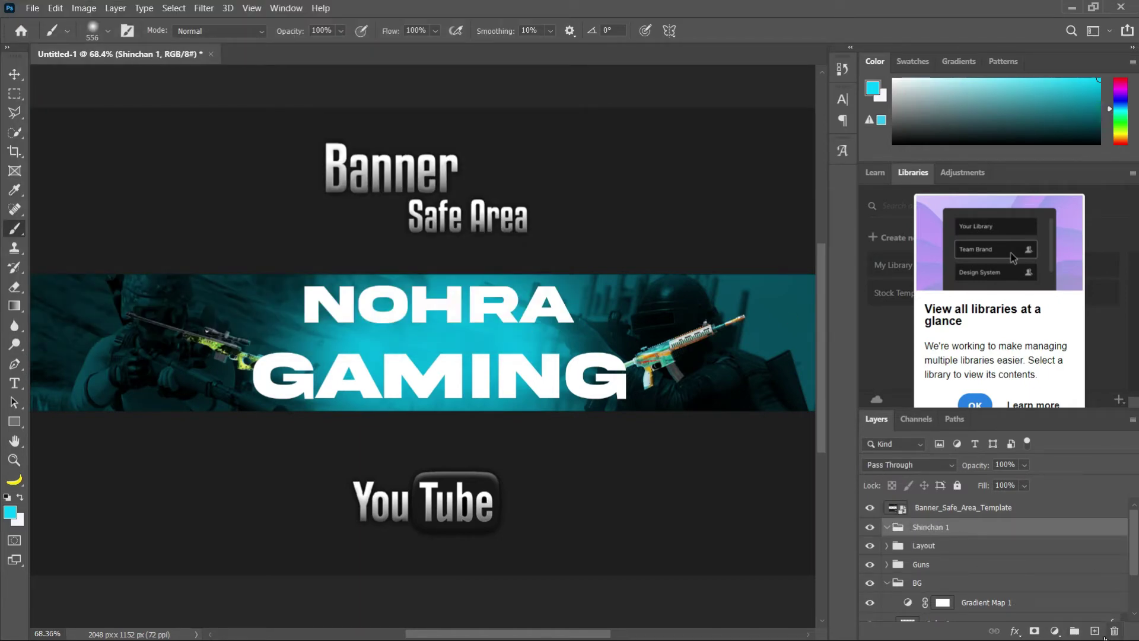
left_click(1095, 631)
left_click(32, 8)
left_click(59, 287)
scroll(77, 148, "up", 3)
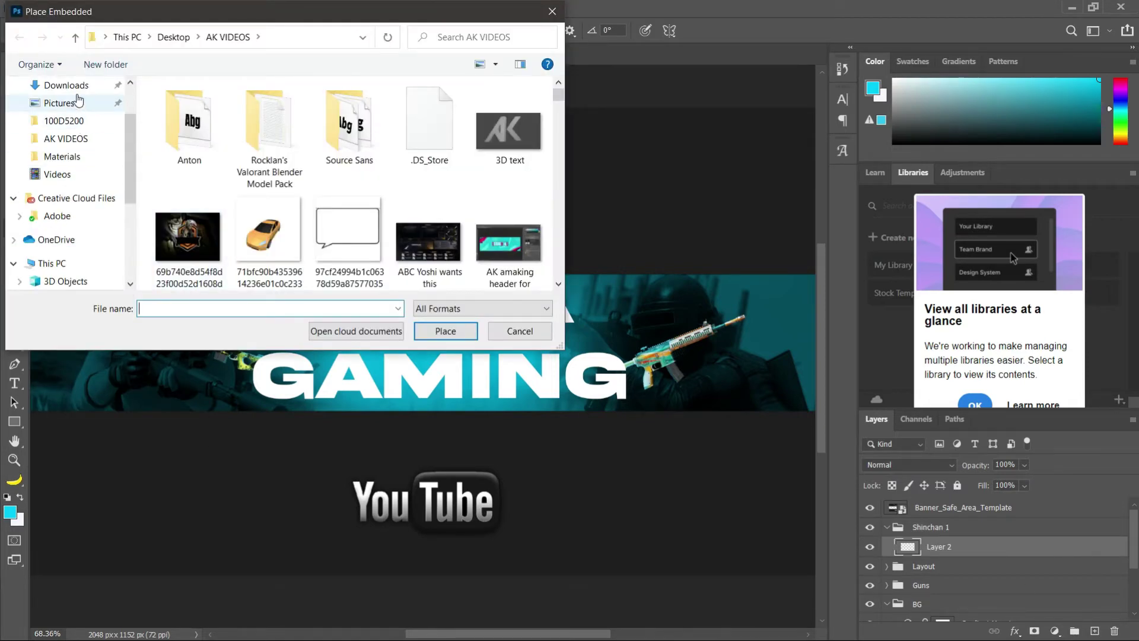
left_click(66, 85)
left_click(252, 124)
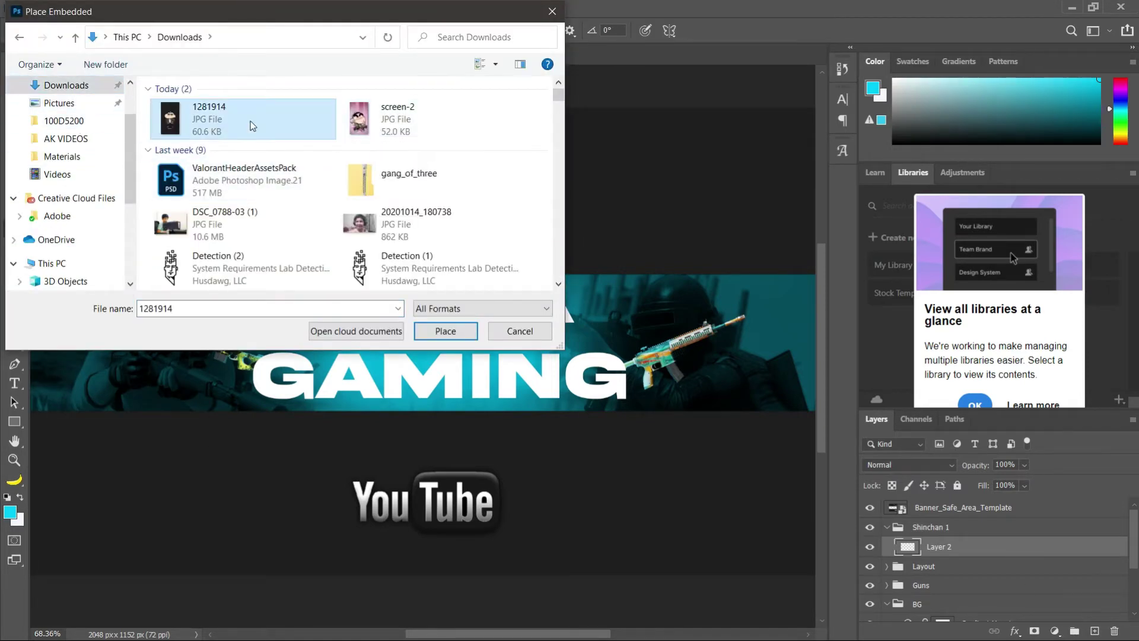
left_click(447, 331)
- Scale the Shinchan image down and place it over the soldier at the banner's left end
left_click_drag(446, 333, 403, 333)
left_click_drag(247, 106, 346, 285)
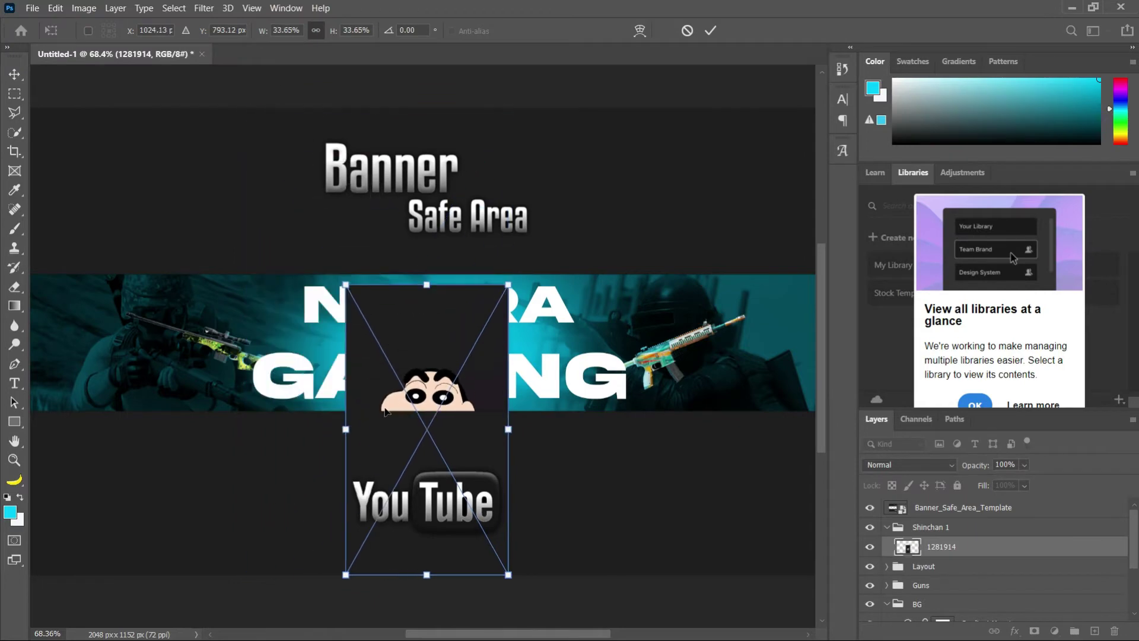
left_click_drag(415, 380, 126, 340)
left_click_drag(56, 244, 117, 351)
left_click_drag(169, 412, 148, 323)
left_click_drag(146, 244, 145, 314)
left_click_drag(166, 373, 169, 350)
left_click(710, 31)
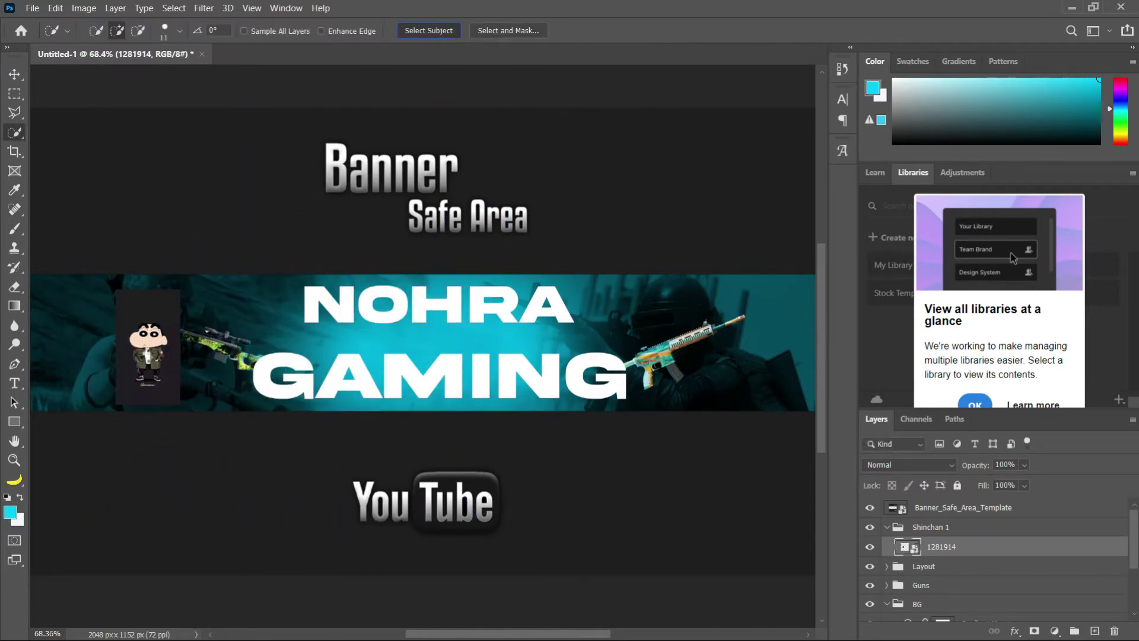
- Select the Shinchan figure, refine the selection around the legs and mask out the image's dark background
scroll(148, 342, "up", 10)
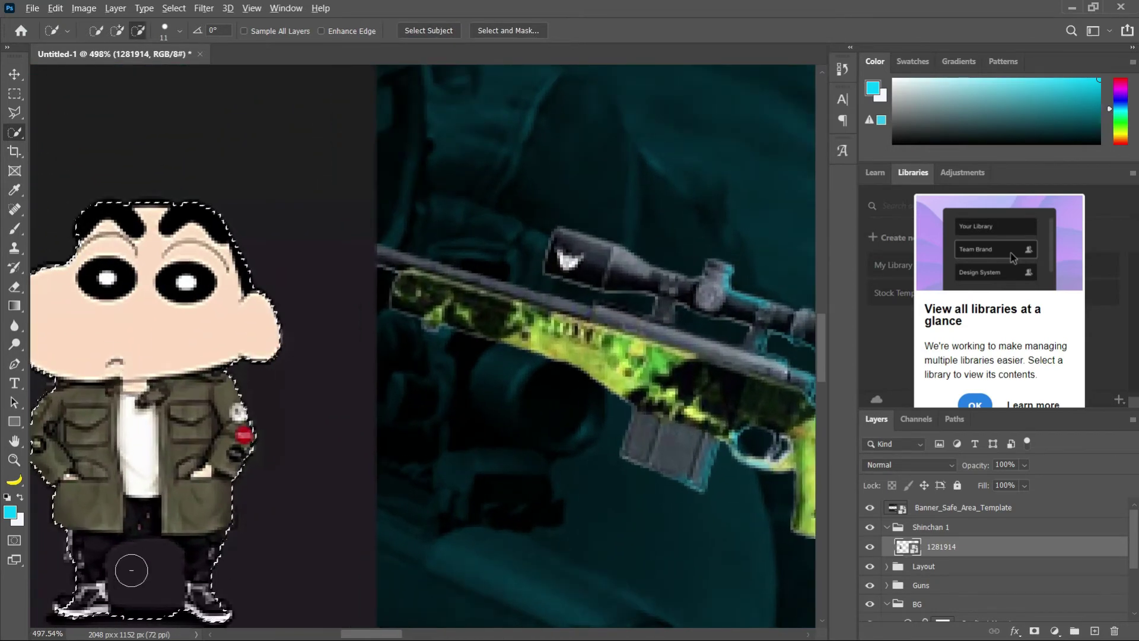
mouse_move(131, 570)
left_mouse_down()
mouse_move(126, 605)
mouse_move(130, 582)
left_mouse_up()
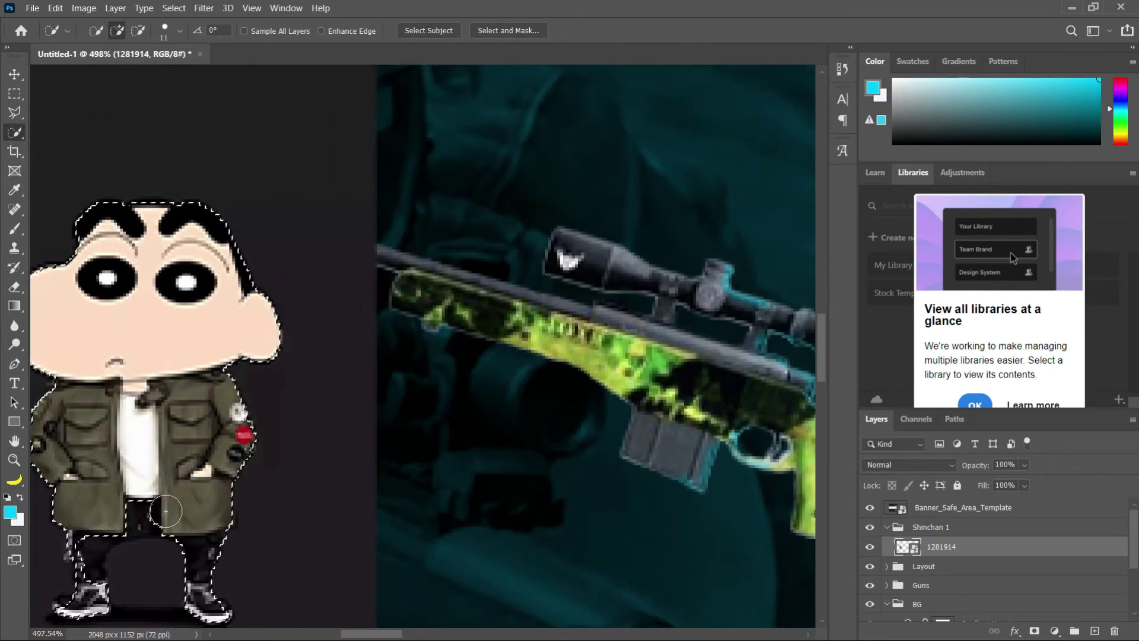
left_click_drag(93, 534, 168, 508)
key("ctrl+z")
scroll(168, 508, "down", 4)
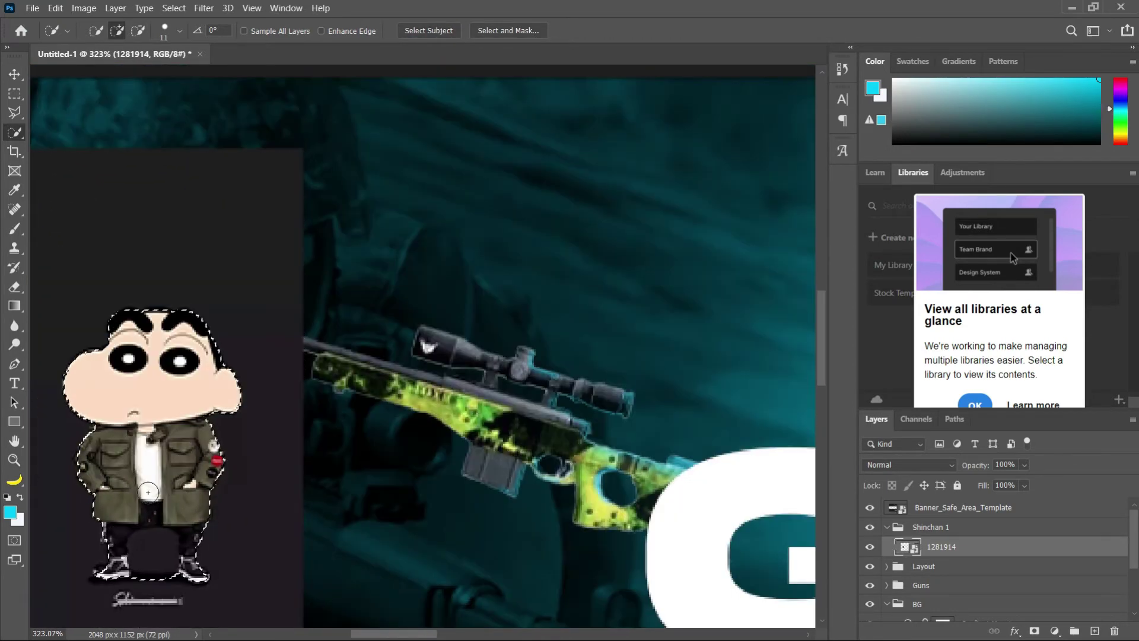
scroll(181, 456, "up", 1)
scroll(181, 456, "down", 10)
left_click(1035, 630)
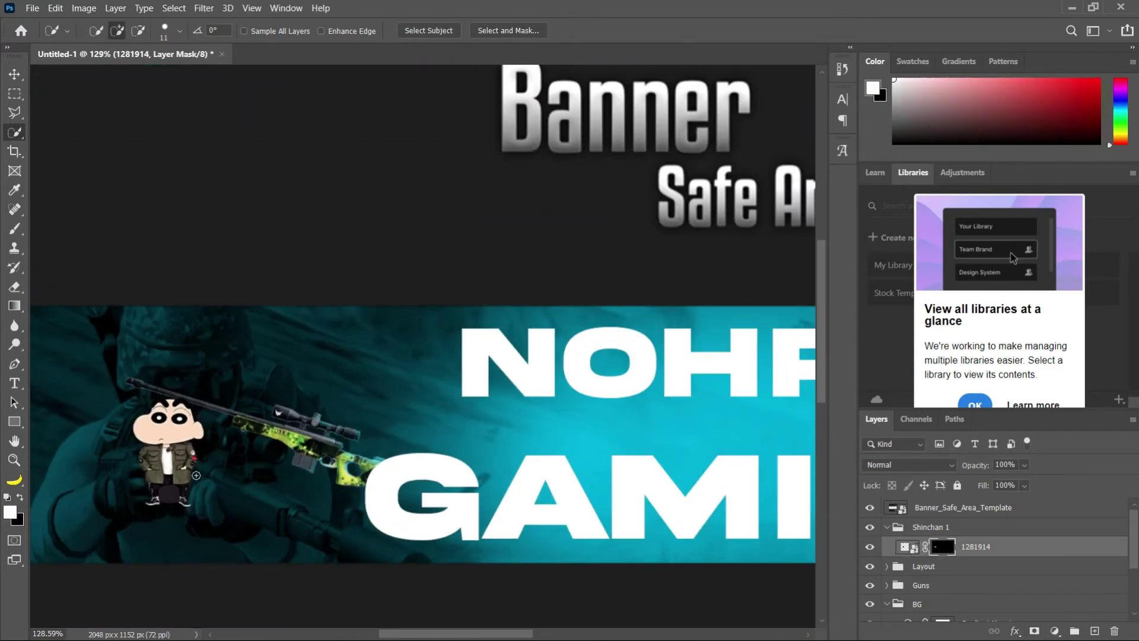
- Enlarge the masked Shinchan figure and position it at the left end of the banner
key("ctrl+t")
left_click_drag(233, 557, 357, 618)
left_click_drag(197, 428, 181, 375)
left_click(733, 33)
- Outline the dark area between Shinchan's legs with the Pen tool, convert the path to a selection and remove that area through the mask
scroll(263, 394, "up", 10)
left_click_drag(260, 453, 407, 256)
scroll(220, 488, "up", 3)
key("p")
scroll(220, 491, "up", 1)
left_click(188, 487)
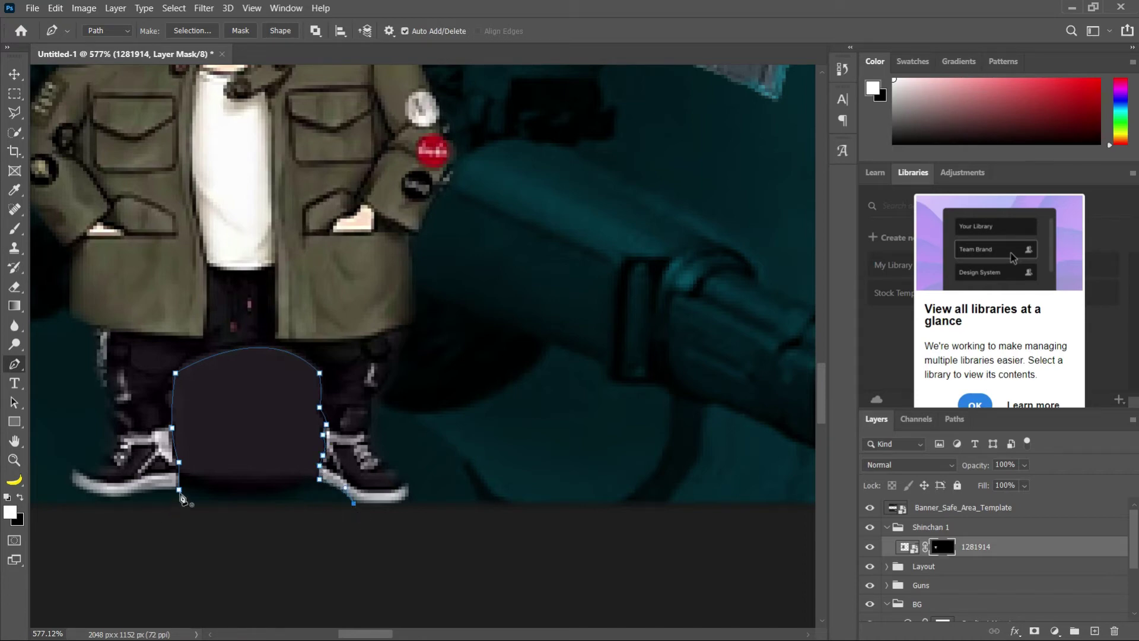
left_click(179, 491)
right_click(238, 449)
left_click(356, 182)
key("Return")
key("Delete")
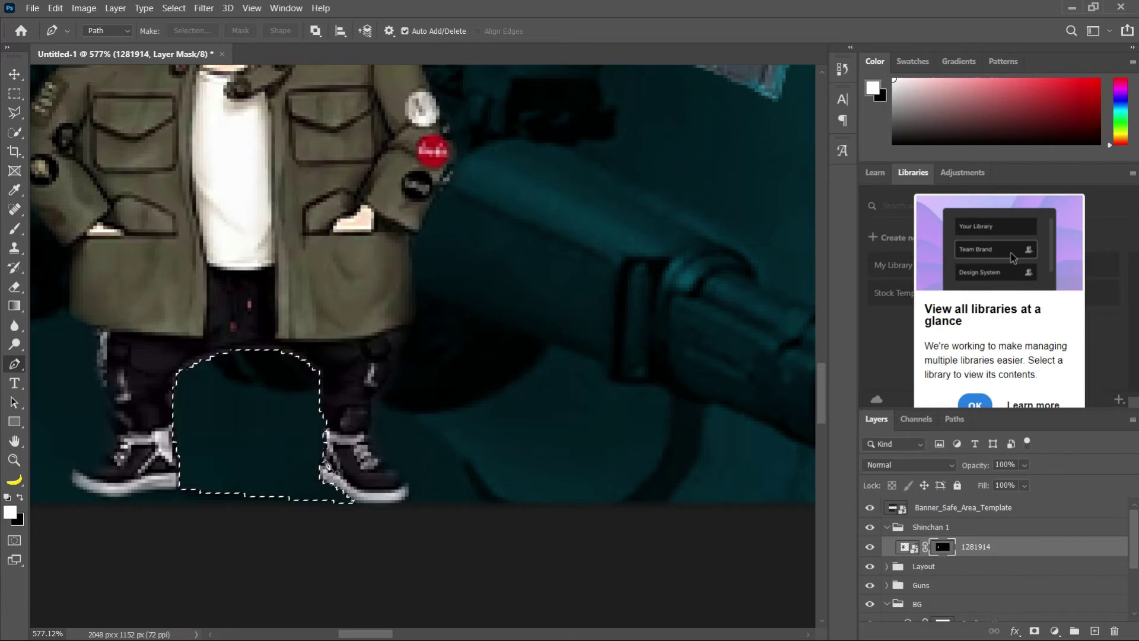
- Clear the selection between the Shinchan figure's legs
right_click(431, 299)
left_click(610, 37)
key("ctrl+d")
scroll(526, 249, "down", 12)
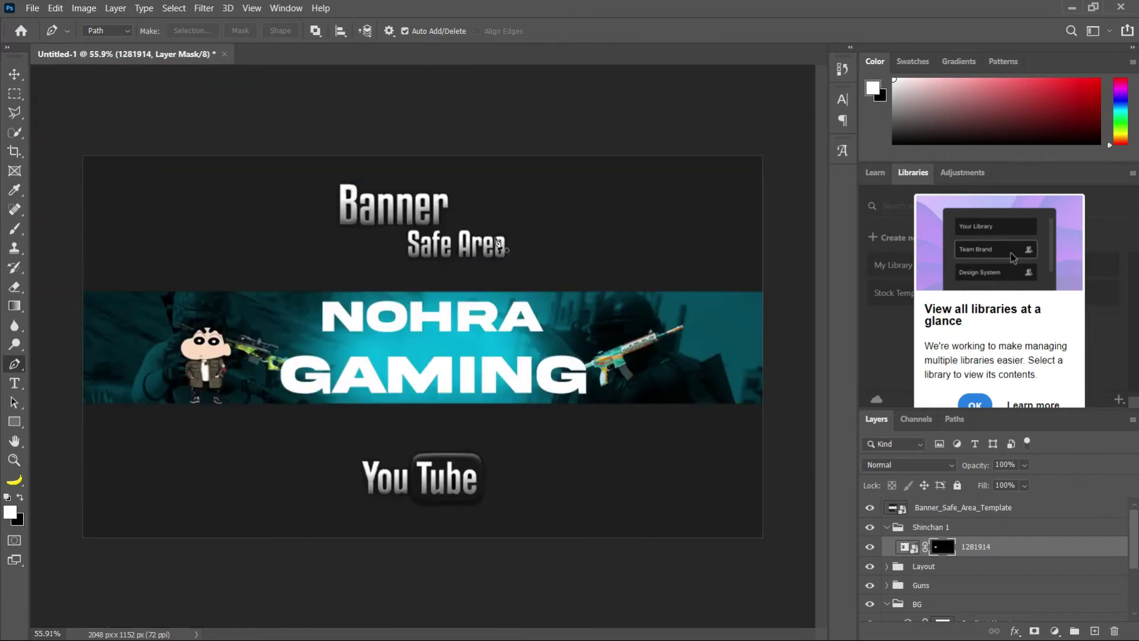
scroll(498, 243, "up", 5)
key("v")
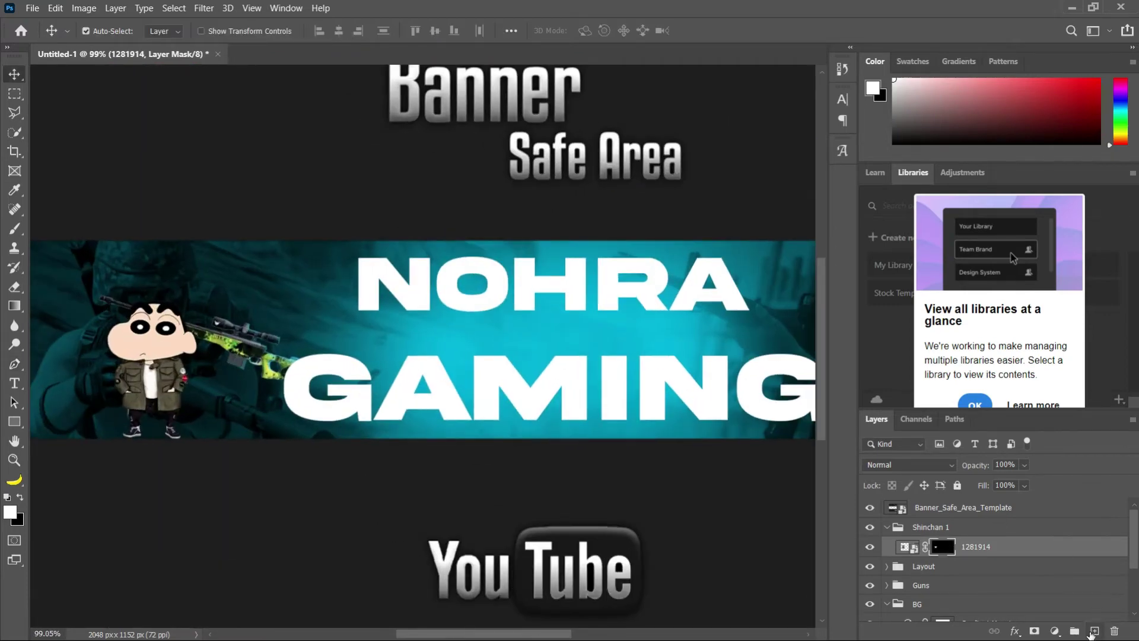
- Add a Hue/Saturation adjustment clipped to the olive-jacket Shinchan, colorized with hue 188 and saturation 78
left_click(1055, 631)
left_click(1060, 497)
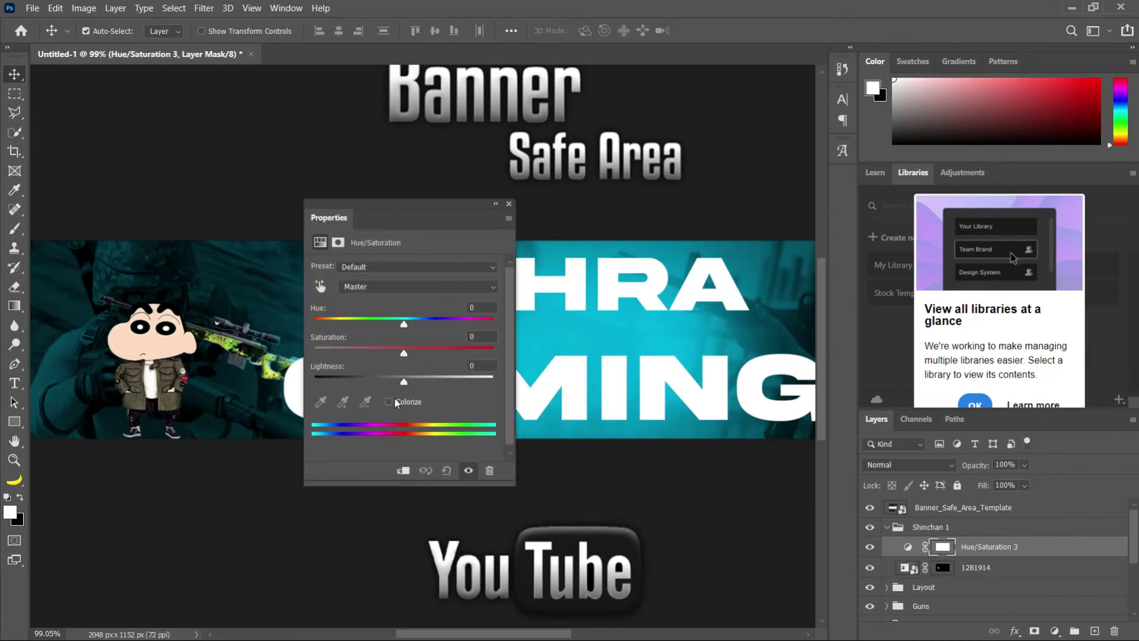
right_click(1073, 547)
left_click(960, 301)
left_click(388, 401)
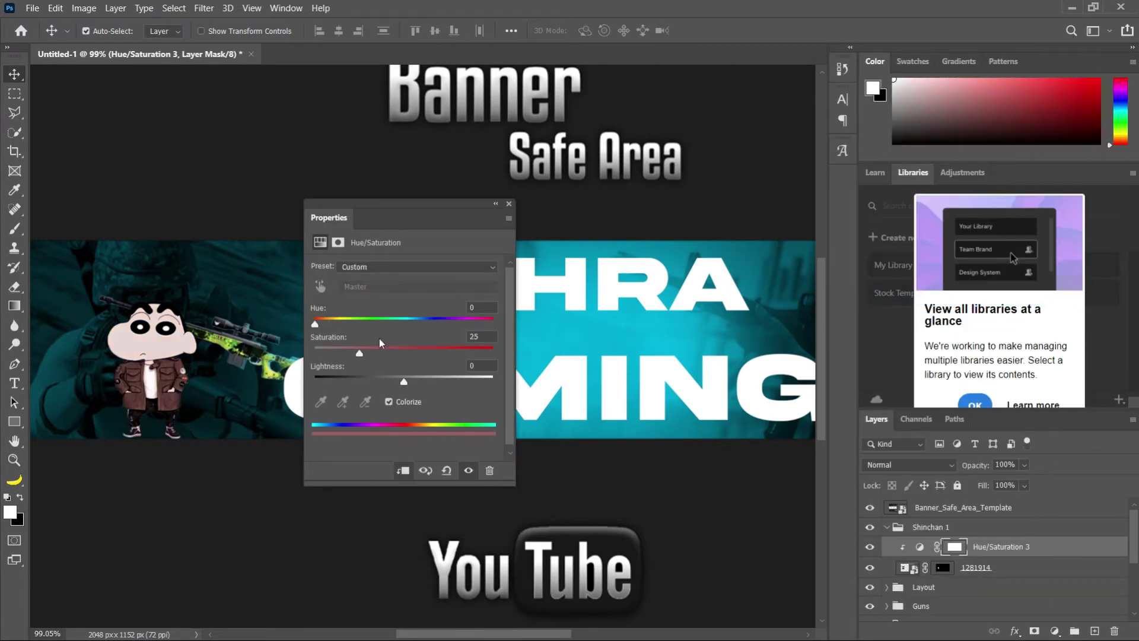
left_click(407, 323)
left_click(460, 352)
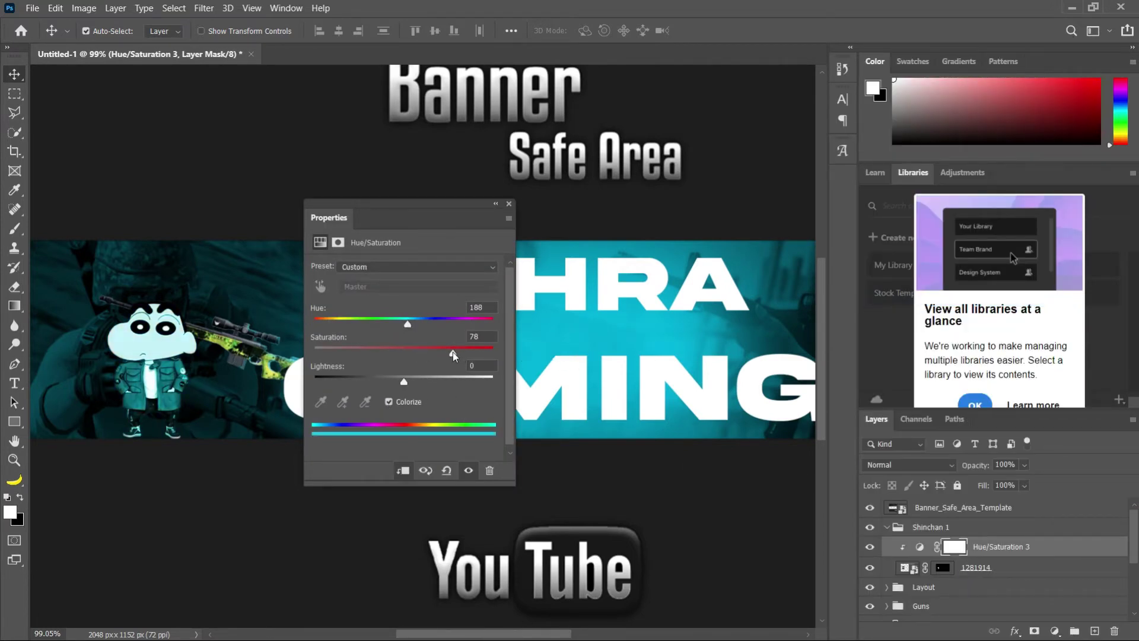
left_click(523, 203)
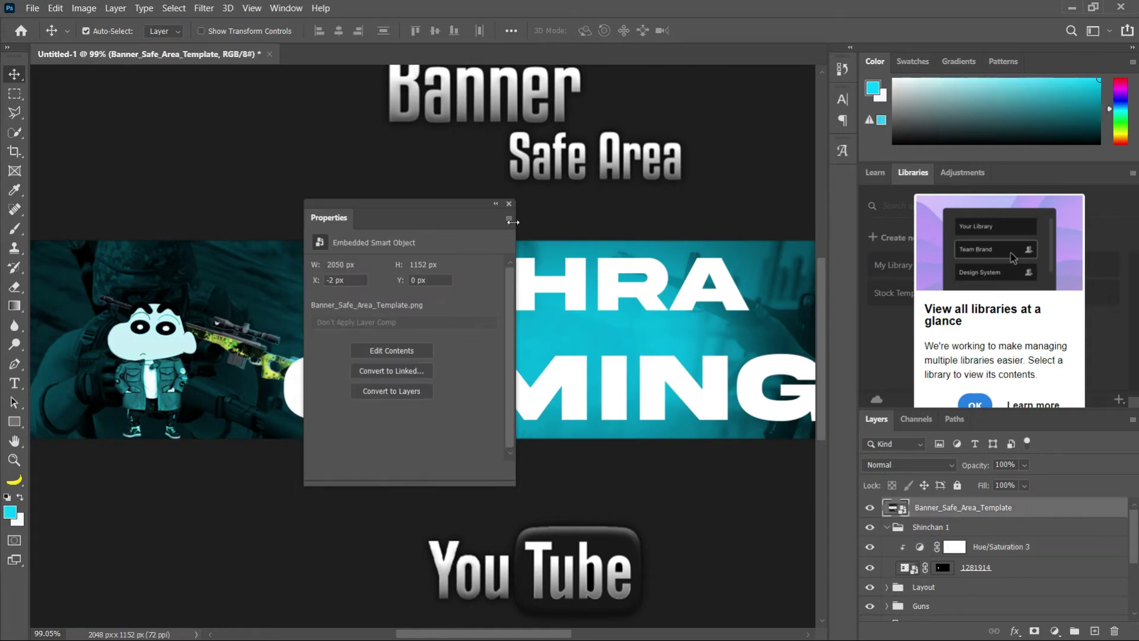
left_click(509, 203)
- Invert the Hue/Saturation mask and brush white over Shinchan's ear, cheek, sleeve and leg facing the lettering to add cyan light
left_click(1030, 548)
key("ctrl+i")
scroll(169, 340, "up", 10)
key("e")
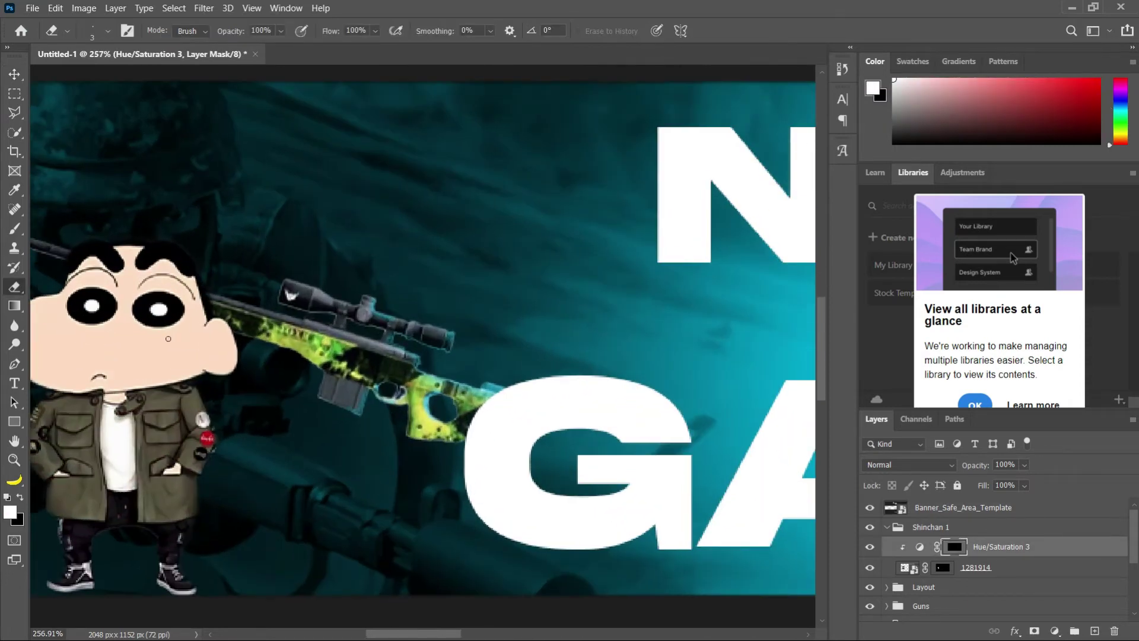
key("b")
left_click_drag(179, 294, 167, 296)
left_click_drag(507, 318, 234, 319)
left_click_drag(197, 224, 153, 227)
mouse_move(124, 228)
left_mouse_down()
mouse_move(189, 248)
mouse_move(243, 358)
left_mouse_up()
mouse_move(215, 436)
left_mouse_down()
mouse_move(217, 504)
mouse_move(190, 584)
left_mouse_up()
left_click_drag(281, 497, 485, 143)
scroll(458, 241, "down", 12)
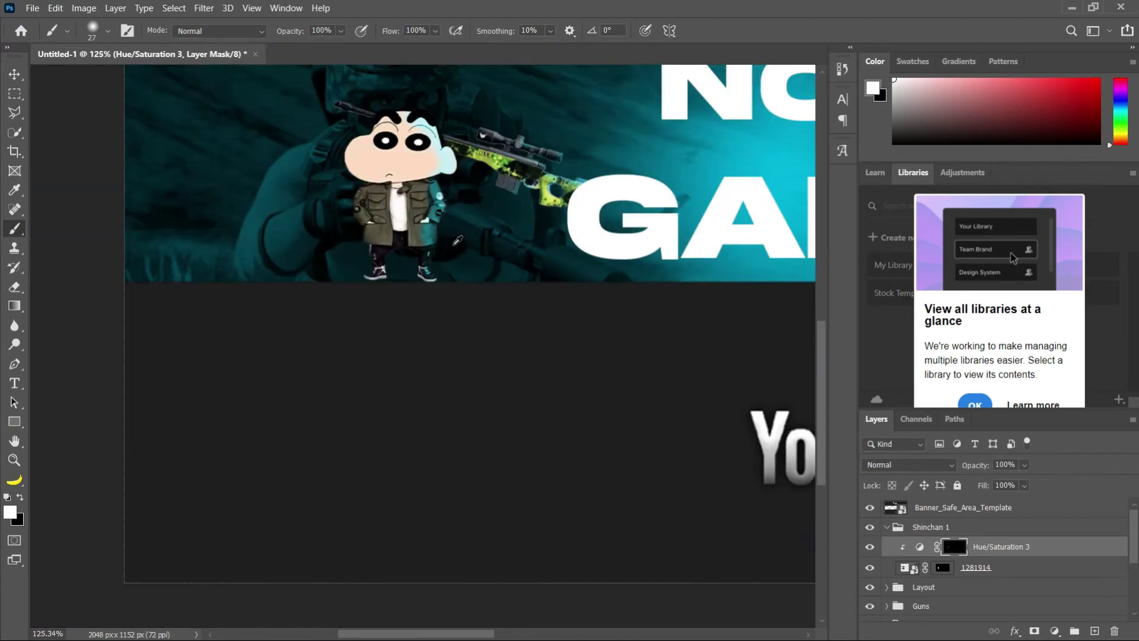
- Shift the olive-jacket Shinchan slightly down so his feet meet the banner's lower edge
scroll(255, 374, "up", 9)
key("v")
left_click_drag(252, 236, 253, 242)
key("b")
key("alt+bracketright")
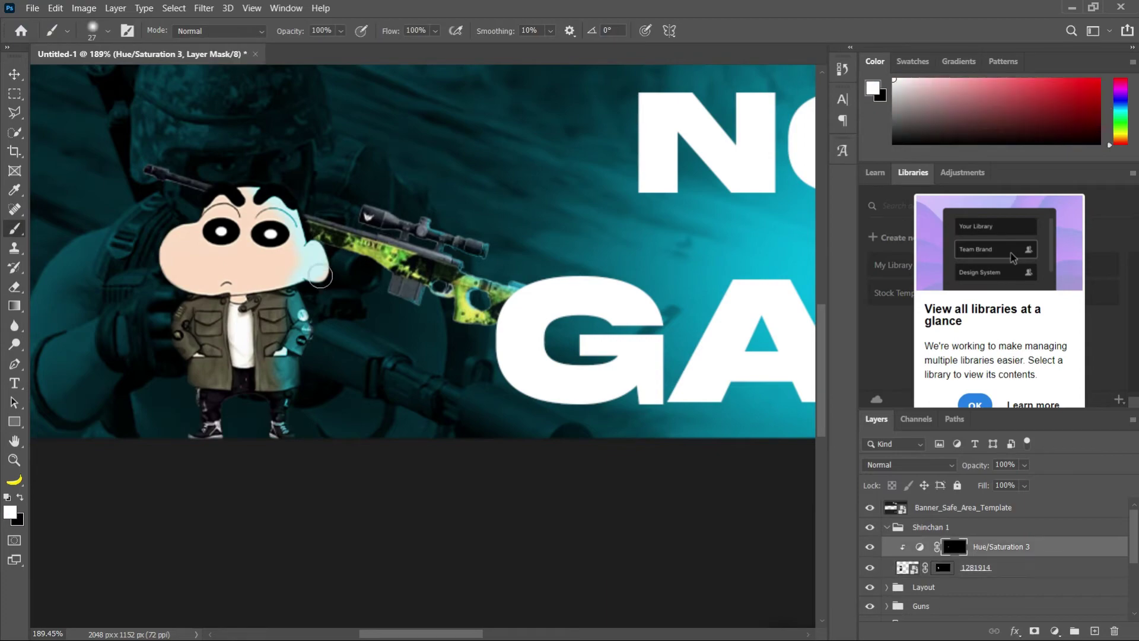
scroll(386, 249, "down", 10)
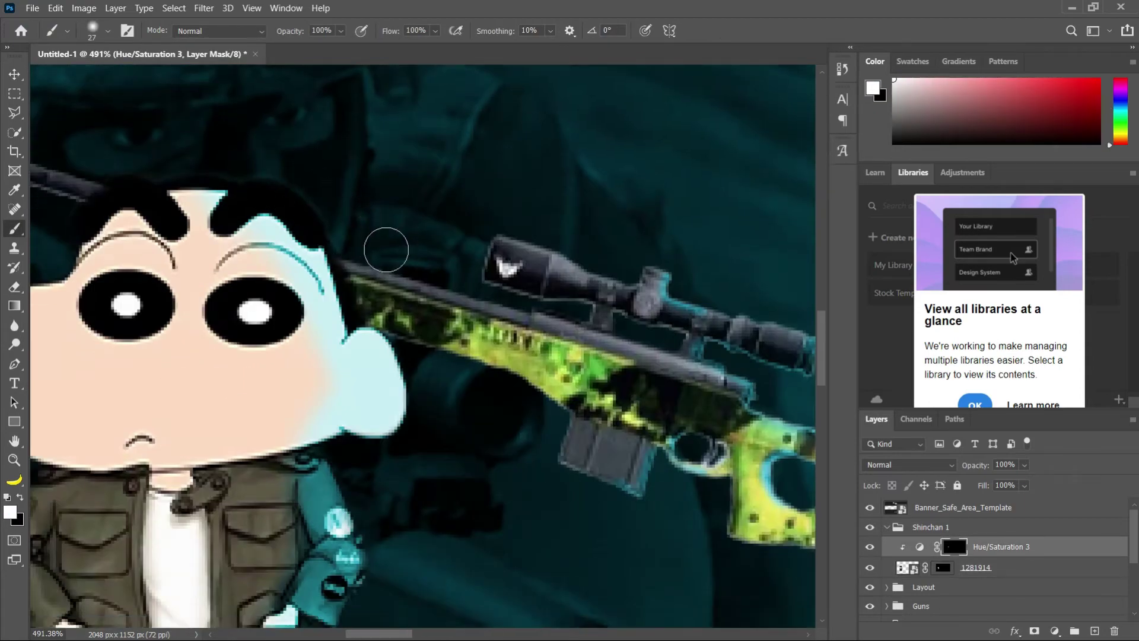
scroll(296, 356, "up", 6)
- Rotate the AWM rifle about 15° clockwise and reposition it between Shinchan and the G of GAMING
key("v")
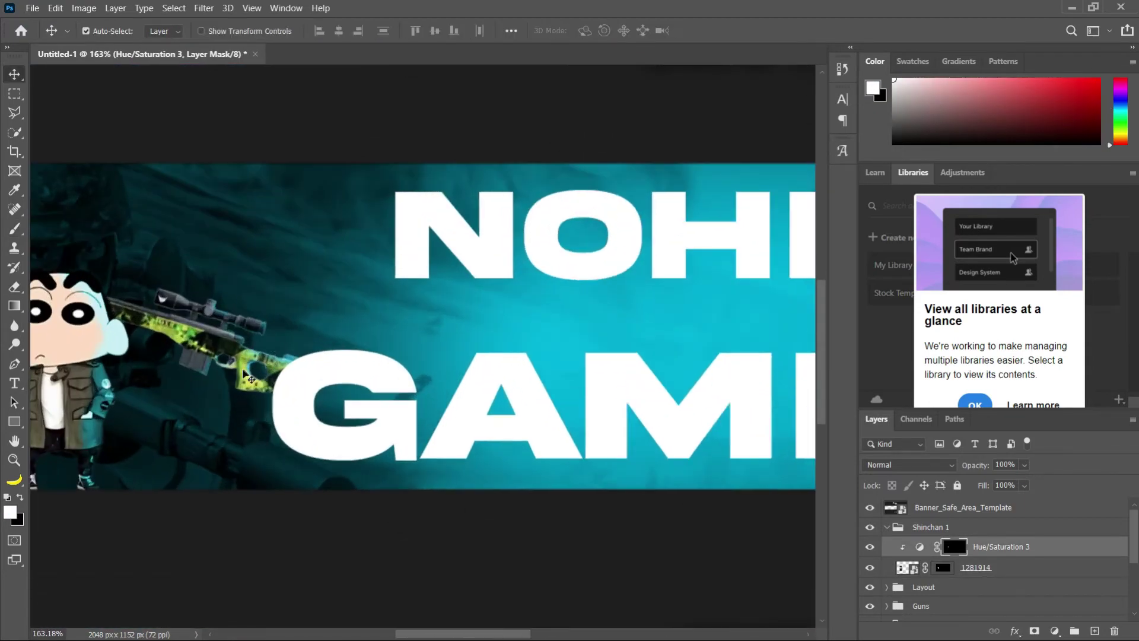
left_click(244, 371)
key("ctrl+t")
left_click(713, 33)
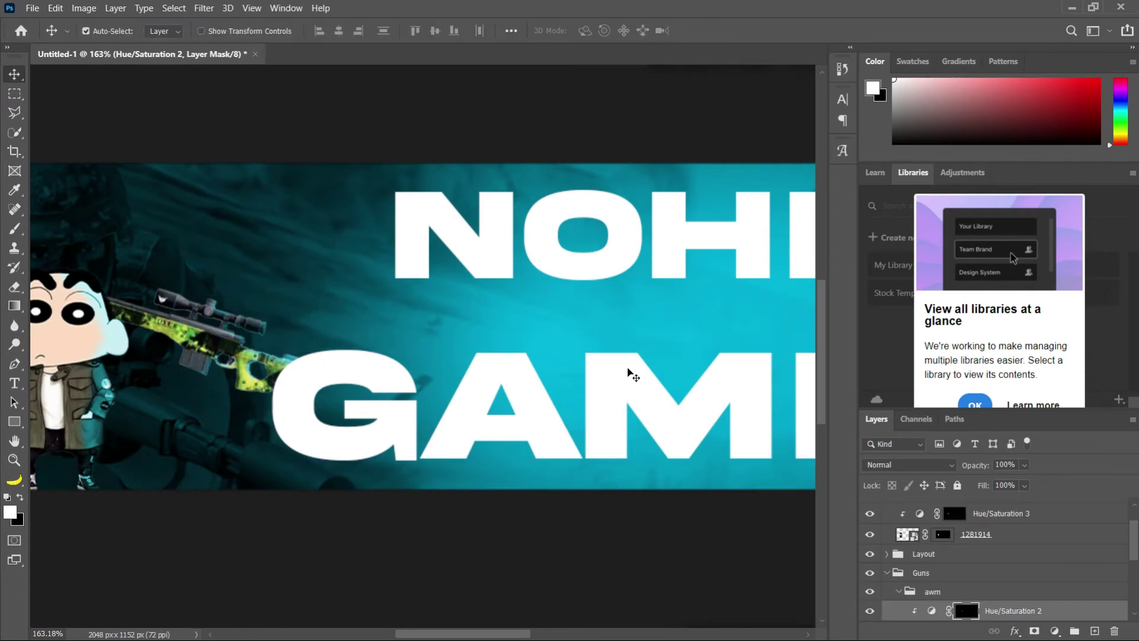
scroll(1022, 593, "down", 1)
left_click(1019, 613)
key("ctrl+t")
left_click_drag(406, 143, 430, 219)
left_click_drag(290, 346, 307, 328)
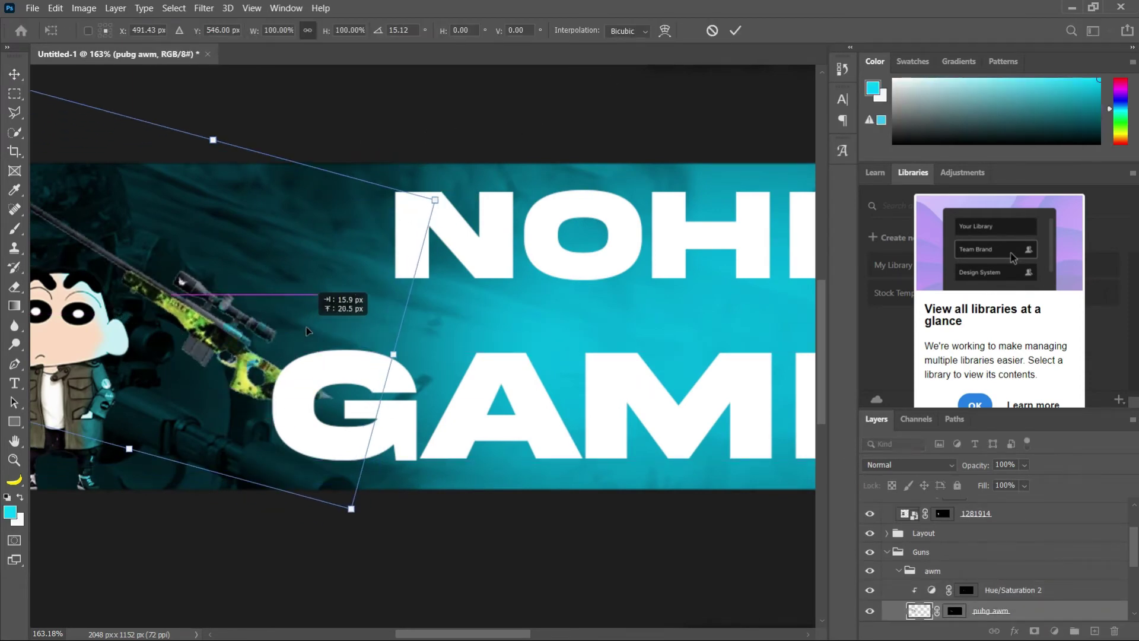
scroll(524, 344, "down", 3)
left_click(735, 30)
- Collapse the Guns, Shinchan 1 and BG layer groups
key("e")
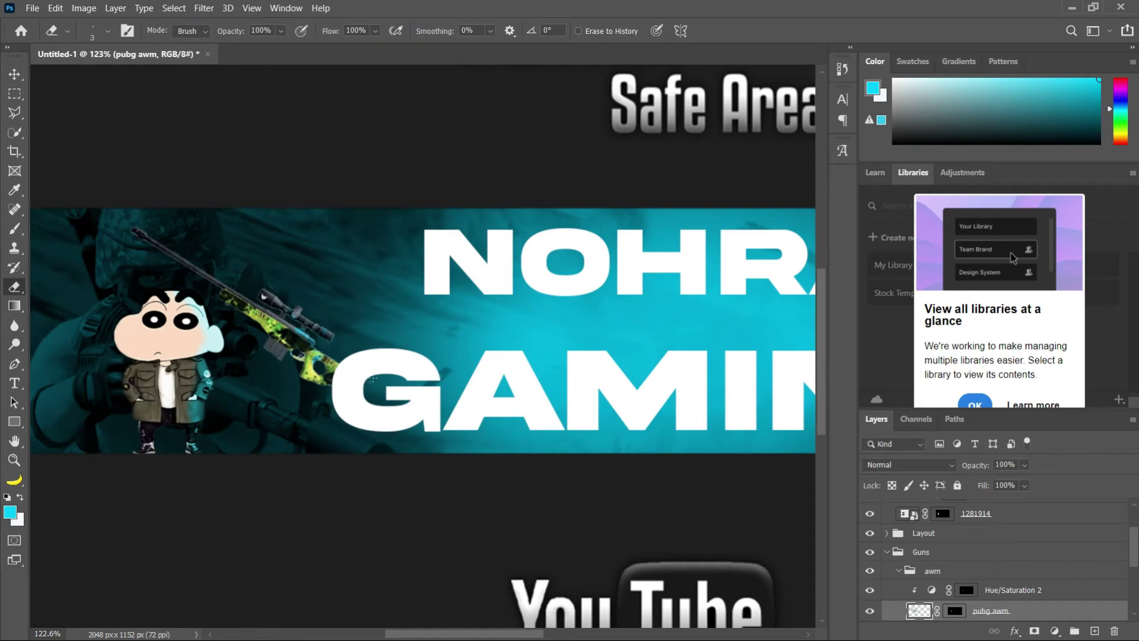
scroll(433, 367, "down", 6)
scroll(436, 366, "up", 3)
key("v")
left_click(286, 337)
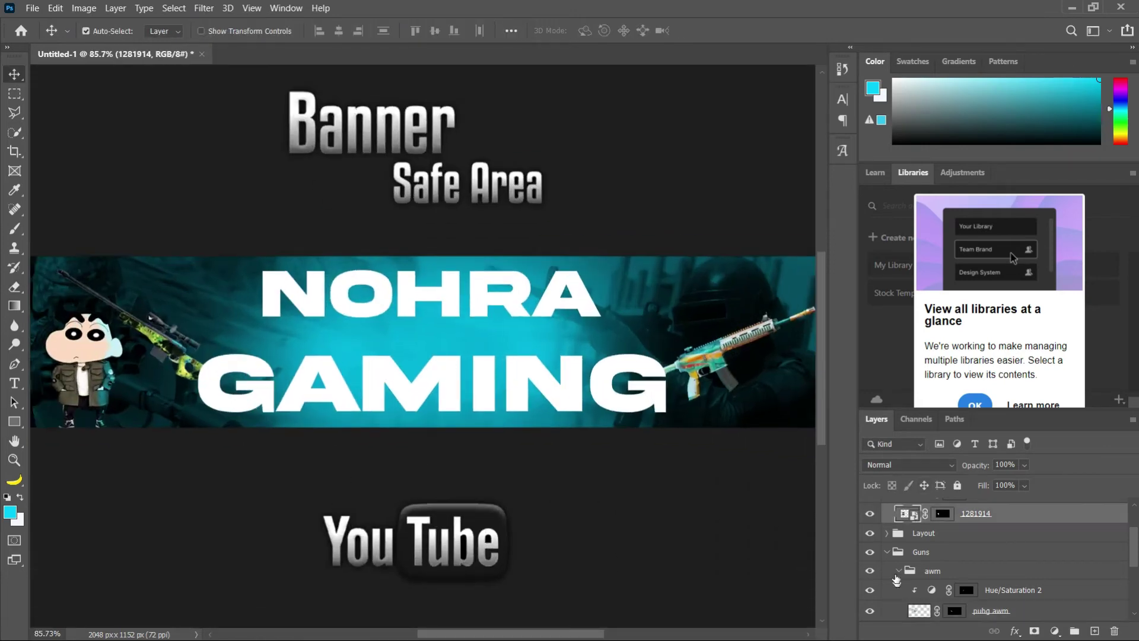
left_click(886, 551)
scroll(898, 535, "up", 3)
left_click(886, 526)
scroll(1054, 603, "down", 1)
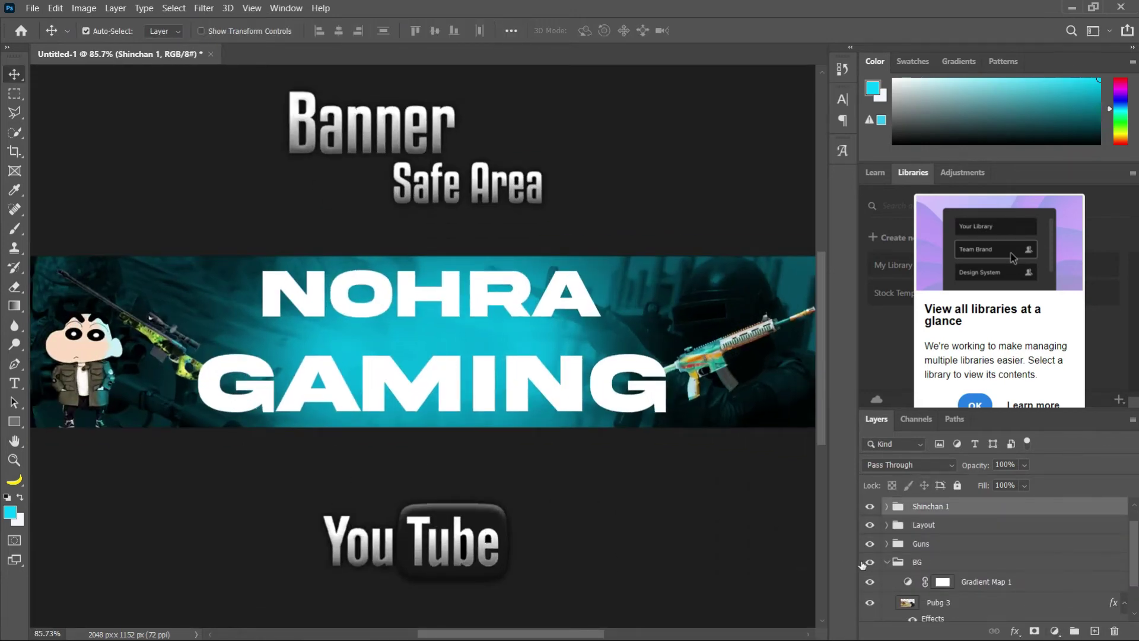
left_click(886, 563)
- Create a new layer group above Shinchan 1 and name it shinchan 2
scroll(908, 564, "up", 1)
left_click(1074, 631)
double_click(931, 526)
type("shinchan")
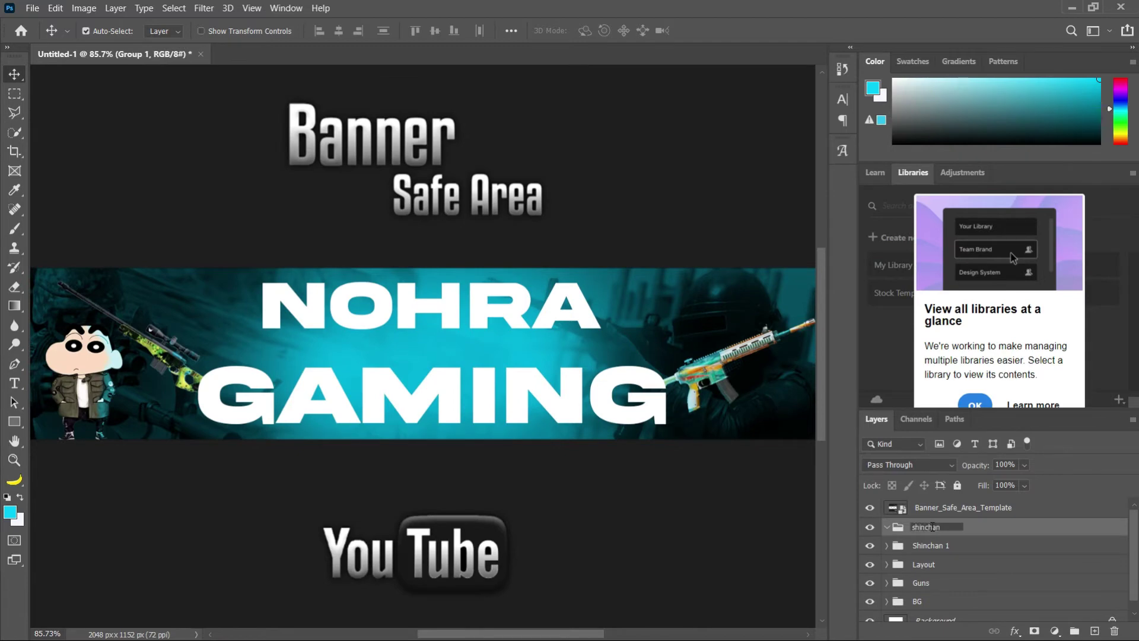
type(" 2")
key("Return")
- Place the screen-2 image as an embedded file in the shinchan 2 group, scaled down over the lettering
left_click(1094, 631)
left_click(32, 8)
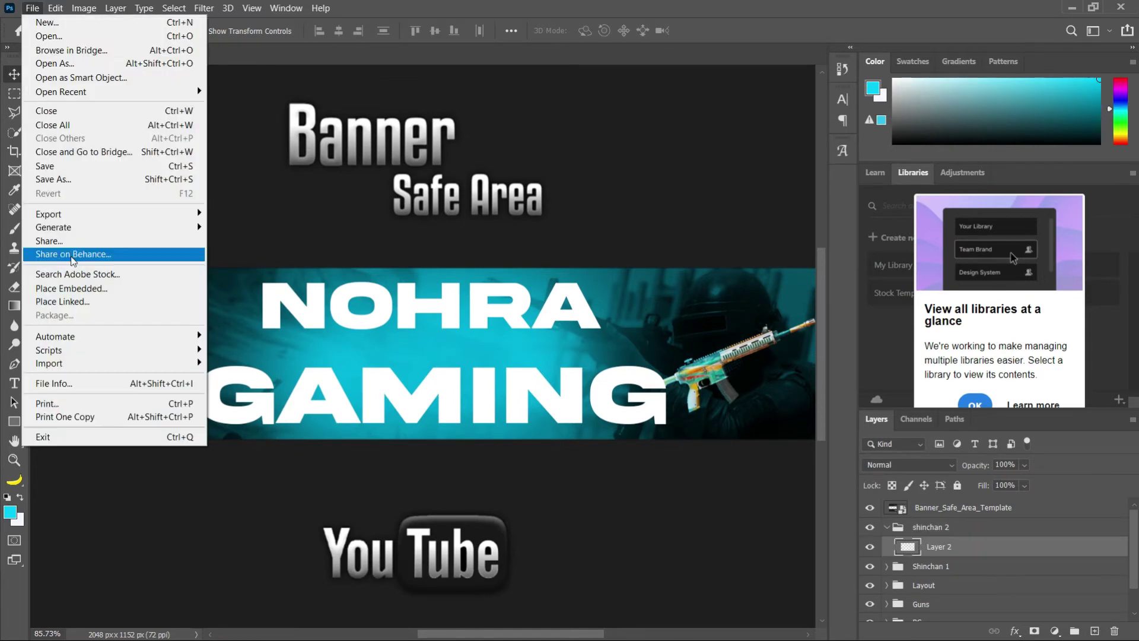
left_click(72, 288)
left_click(424, 118)
left_click(444, 331)
mouse_move(286, 101)
left_mouse_down()
mouse_move(532, 378)
mouse_move(537, 430)
left_mouse_up()
left_click_drag(532, 511, 530, 337)
left_click(710, 30)
- Select the Shinchan with headphones as the subject and mask out the pink background
scroll(514, 387, "up", 7)
key("w")
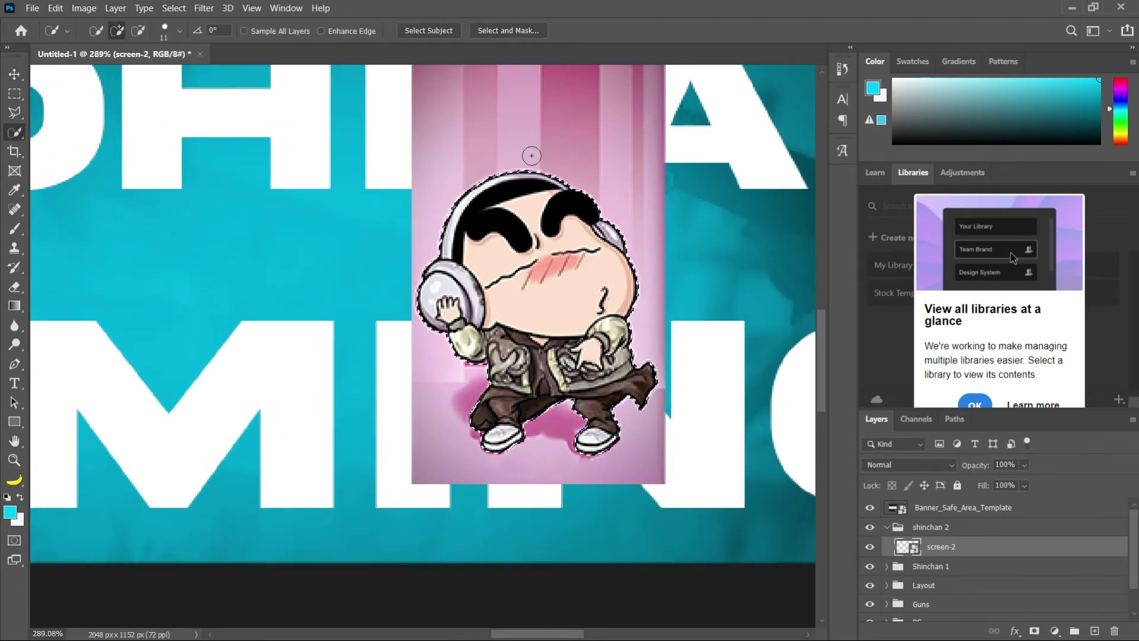
left_click(1034, 630)
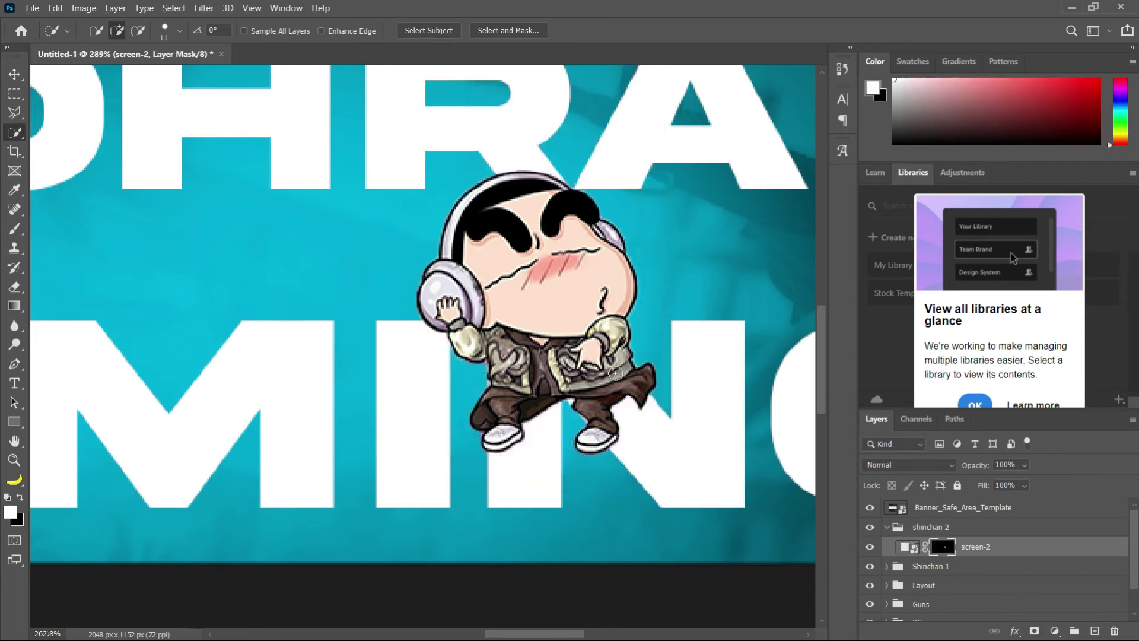
- Move the headphone Shinchan to the banner's right end beside the rifle and enlarge it
scroll(621, 370, "down", 7)
key("v")
left_click_drag(510, 351, 744, 378)
key("ctrl+t")
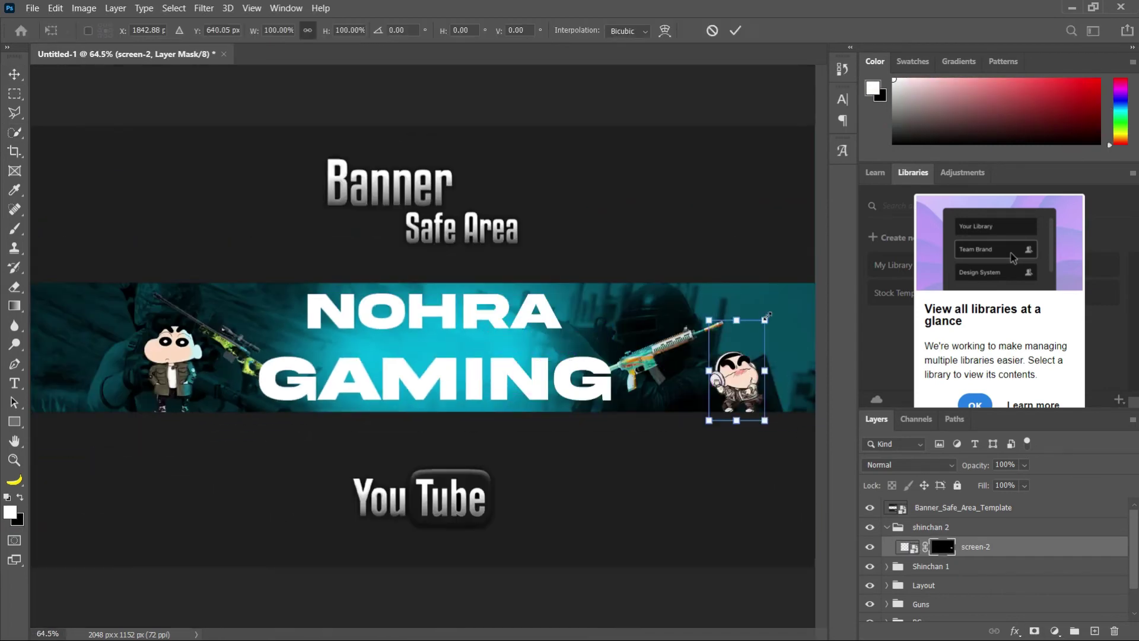
left_click_drag(765, 319, 791, 272)
left_click_drag(767, 343, 770, 344)
left_click(735, 30)
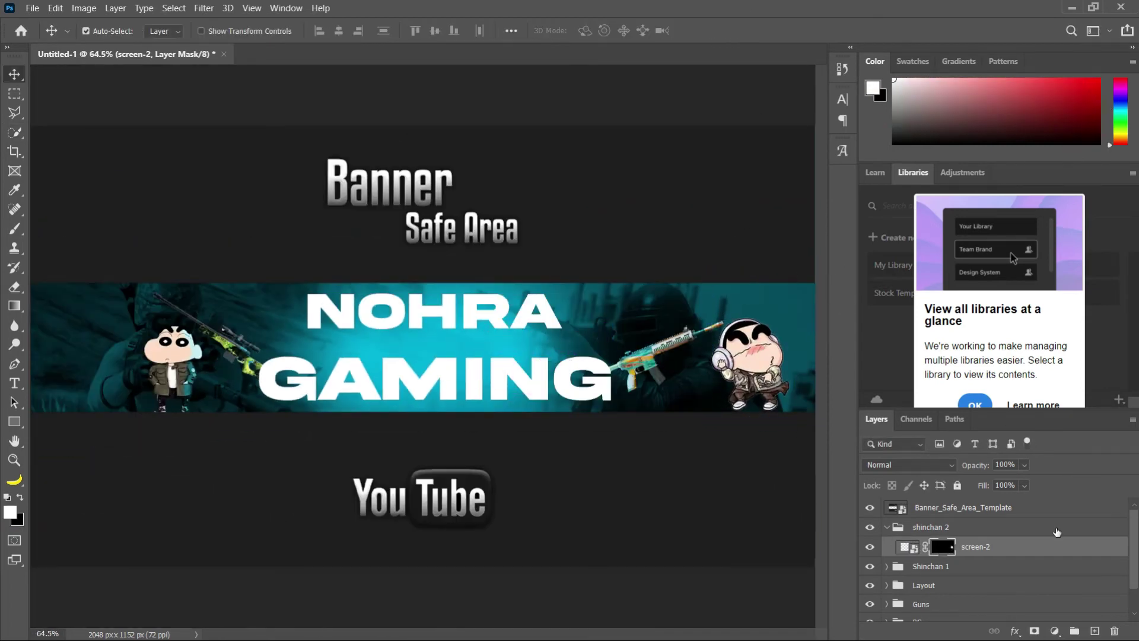
- Add a Hue/Saturation adjustment clipped to the headphone Shinchan, colorized with hue 190 and saturation 68
left_click(1054, 630)
left_click(985, 478)
right_click(1039, 549)
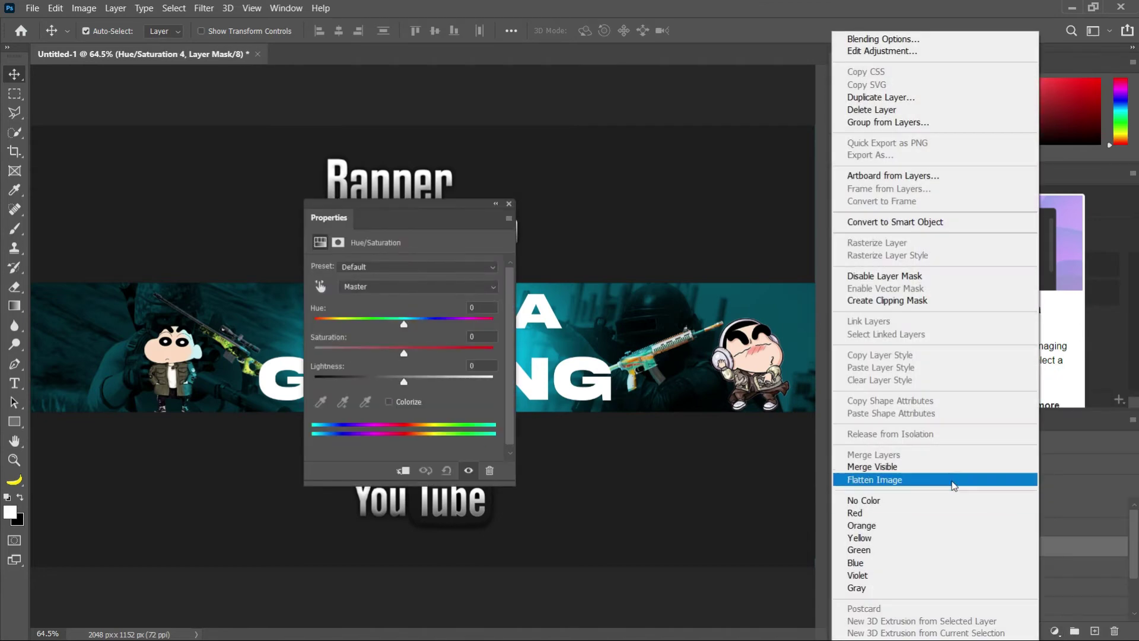
left_click(933, 303)
left_click(396, 401)
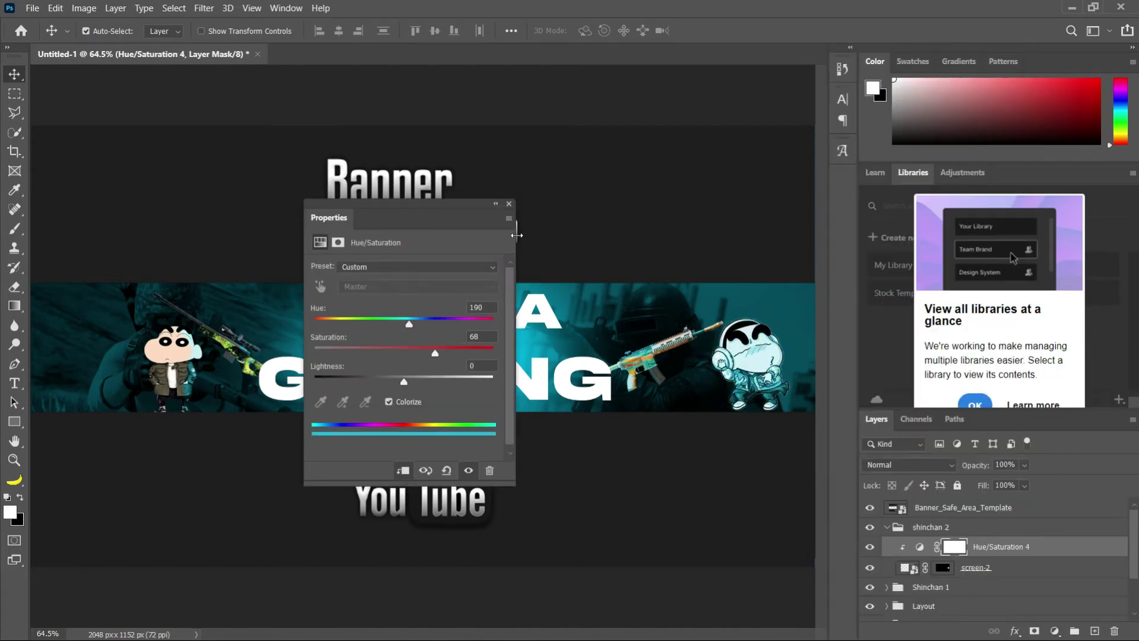
left_click(509, 204)
- Invert the adjustment's mask and brush white over the headphone, arm and leg facing the lettering to add cyan light
key("ctrl+i")
key("b")
scroll(721, 392, "up", 12)
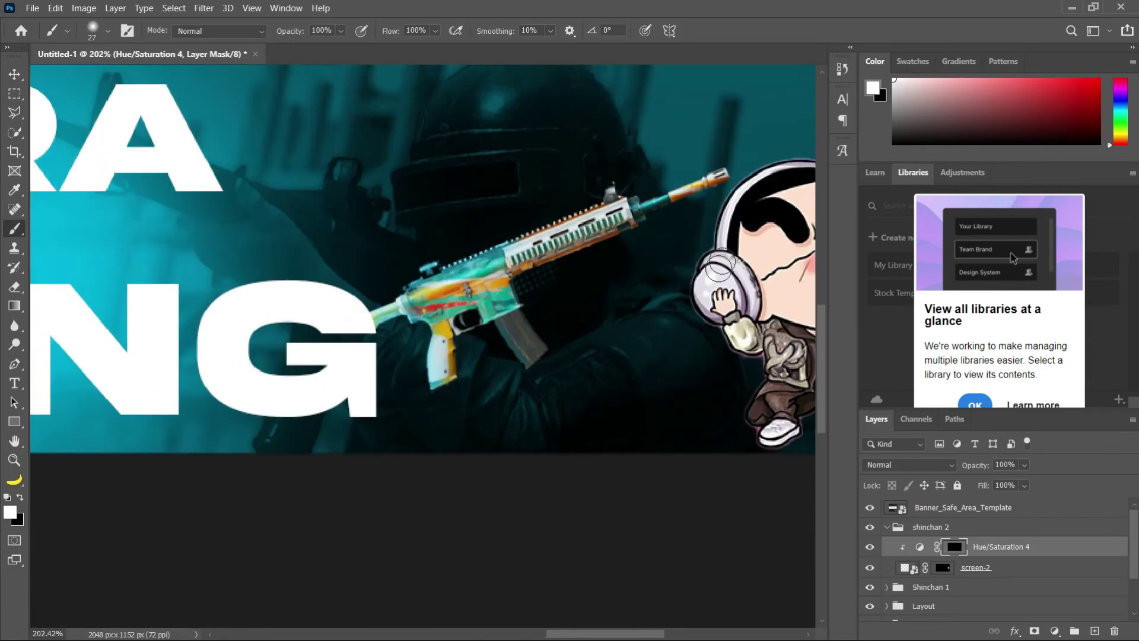
left_click_drag(656, 321, 389, 362)
mouse_move(458, 326)
left_mouse_down()
mouse_move(489, 384)
mouse_move(495, 457)
left_mouse_up()
- Nudge the headphone Shinchan slightly down at the banner's right end
key("v")
key("alt+v")
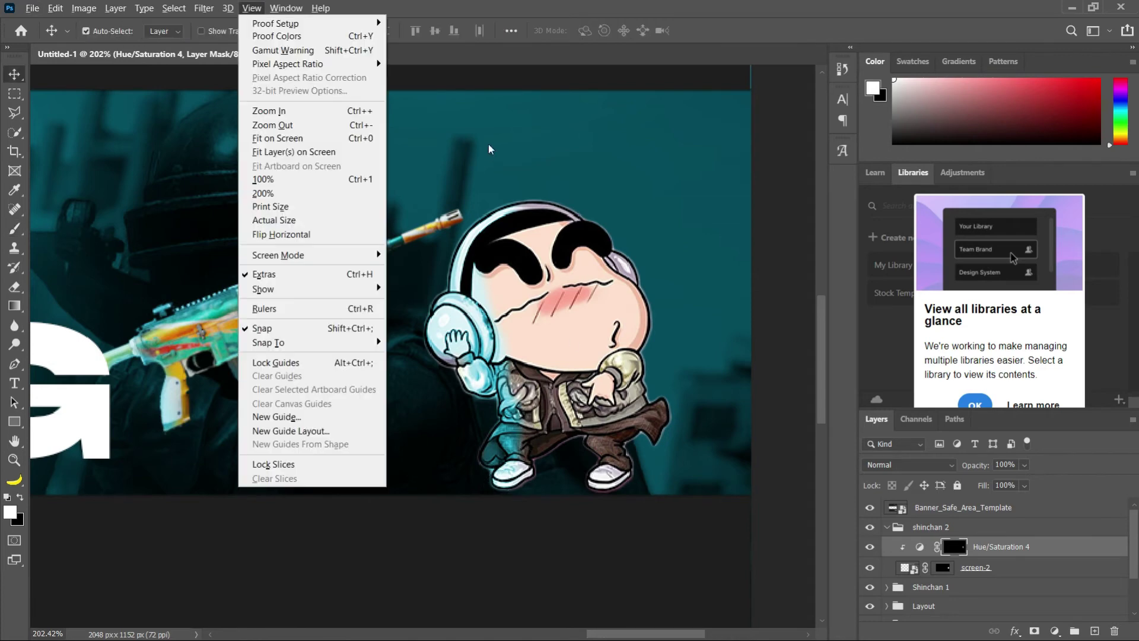
left_click(491, 148)
key("b")
key("v")
left_click_drag(551, 332, 551, 335)
scroll(550, 344, "down", 2)
scroll(551, 338, "down", 8)
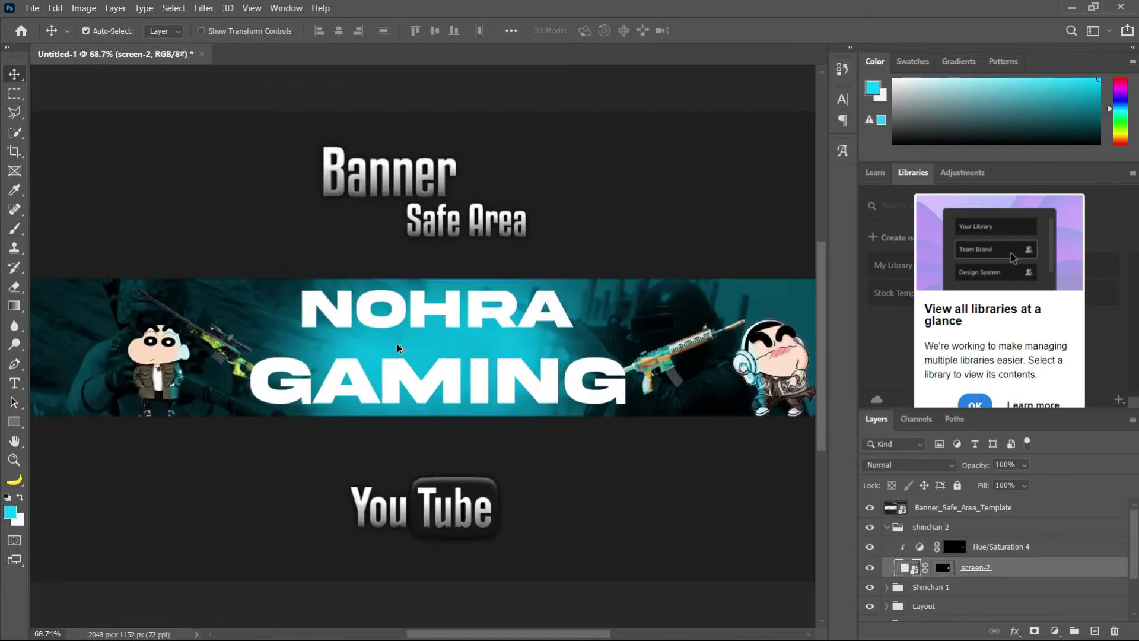
key("super")
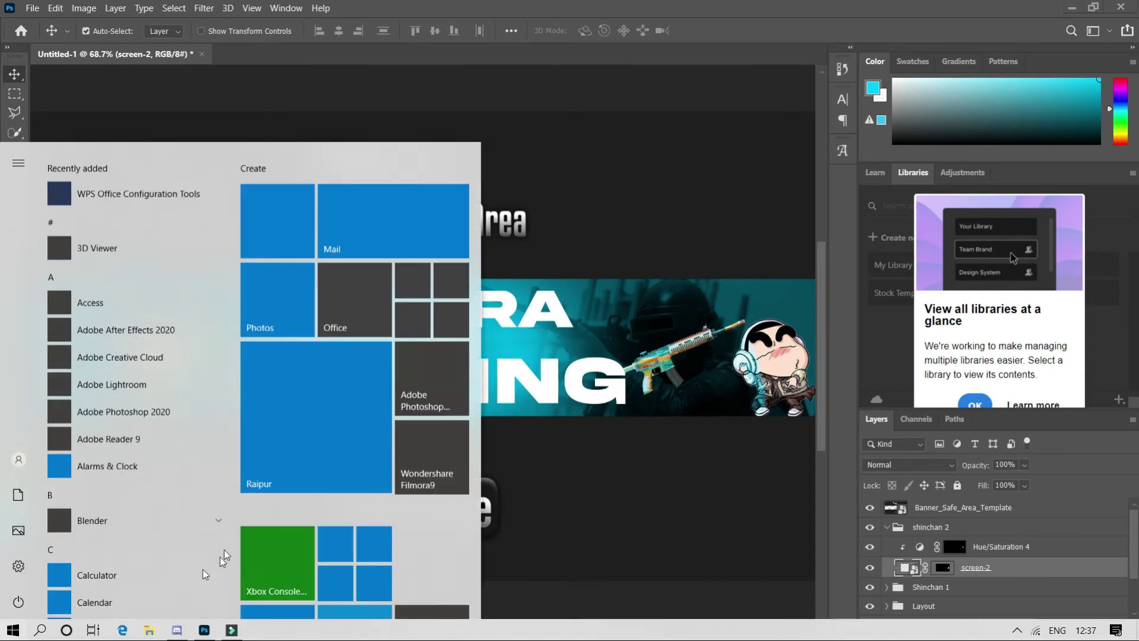
key("super")
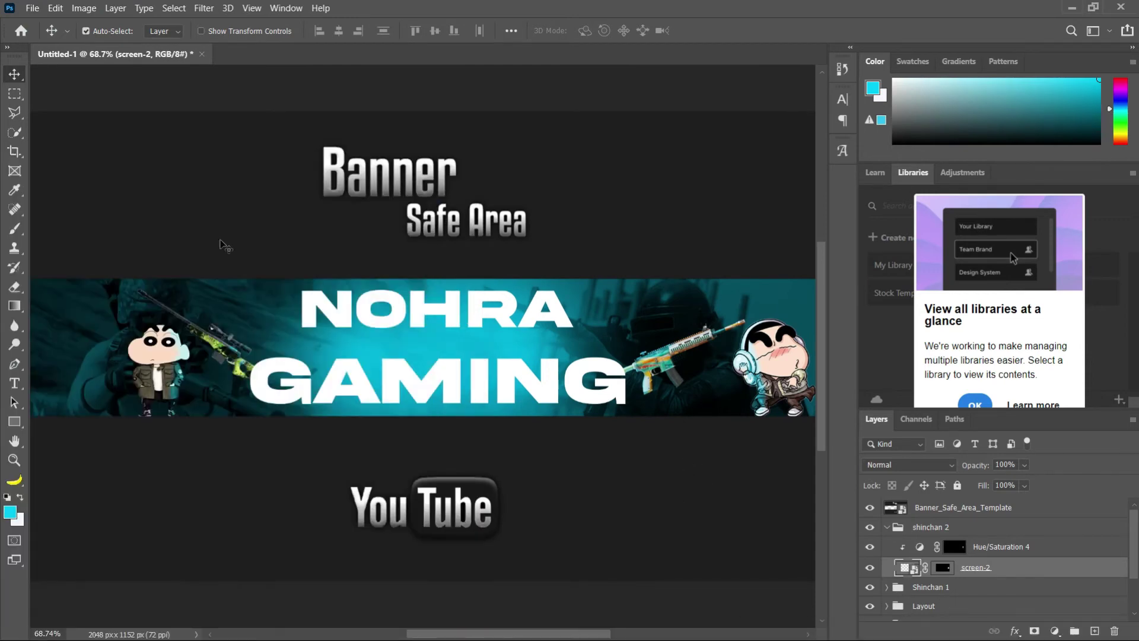
- Create a layer group named shinchan 3 and paste the winking Shinchan image into it on a new layer
left_click(889, 528)
left_click(1074, 631)
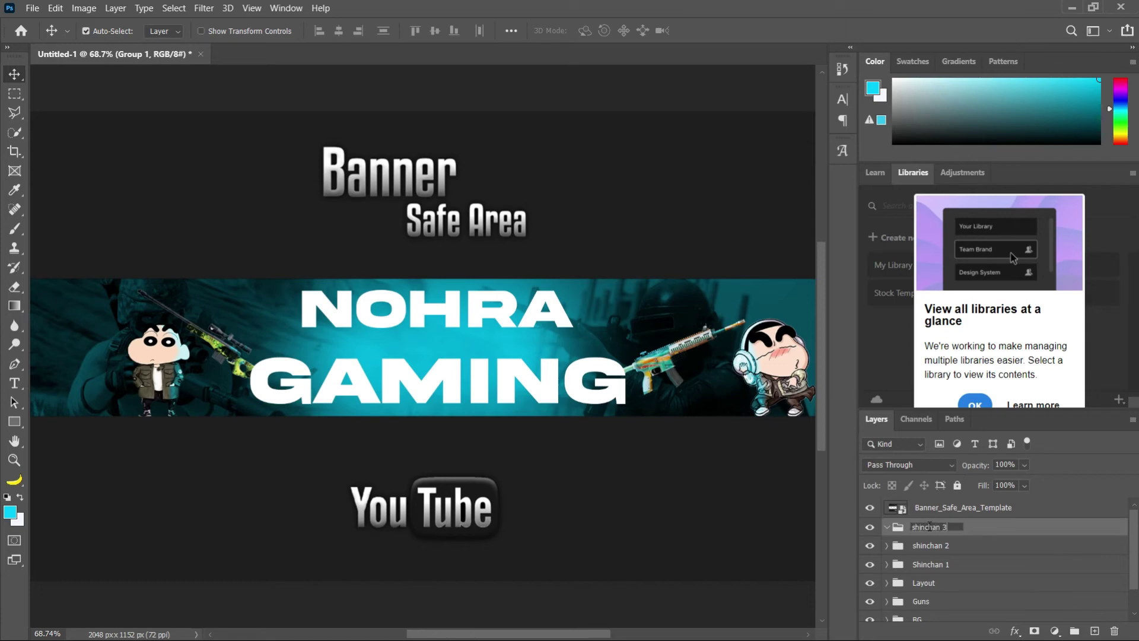
key("Return")
left_click(1094, 630)
key("ctrl+v")
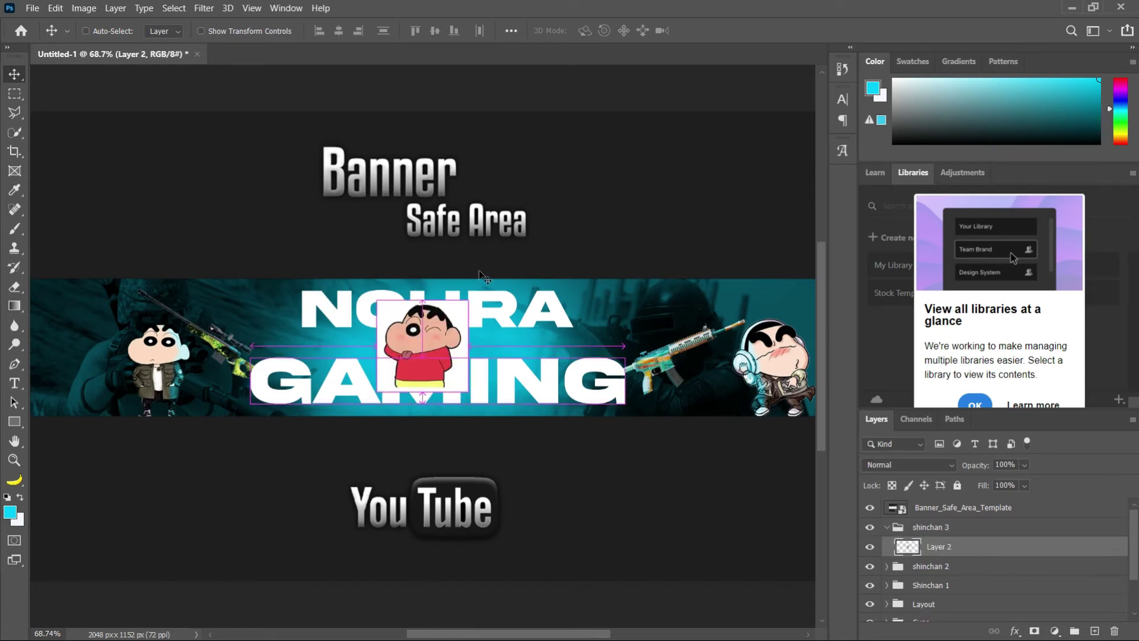
- Select the winking Shinchan as the subject and mask out the white background
scroll(484, 367, "up", 3)
key("w")
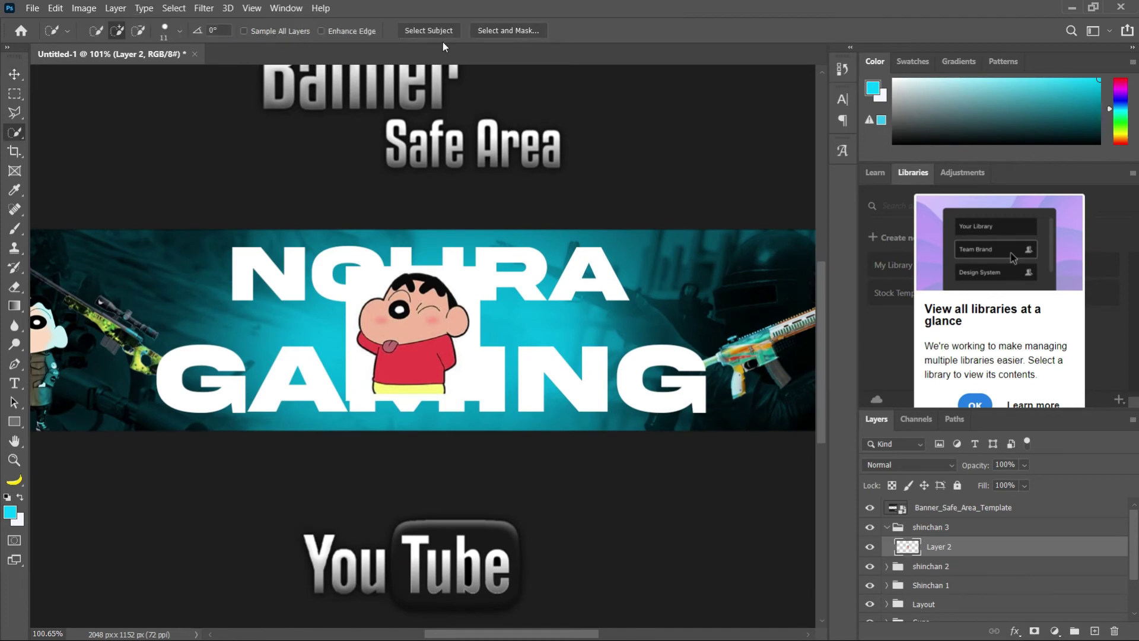
left_click(1034, 631)
key("v")
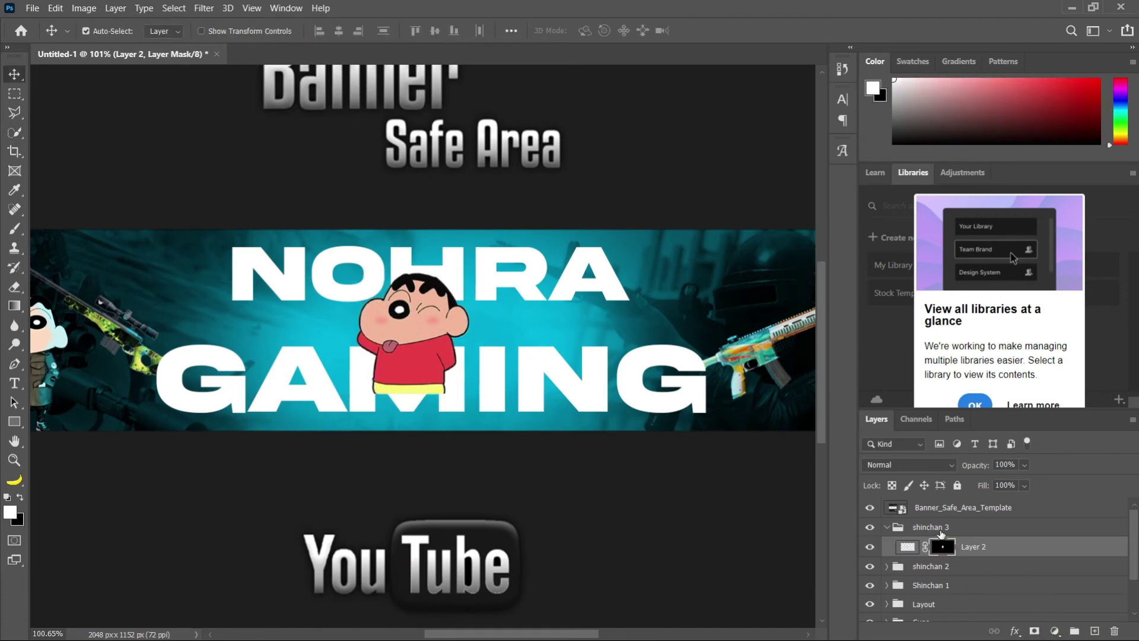
- Reorder the layers so the shinchan 3 group sits beneath the Layout text group and above the cyan glow Layer 1
left_click_drag(941, 533, 945, 569)
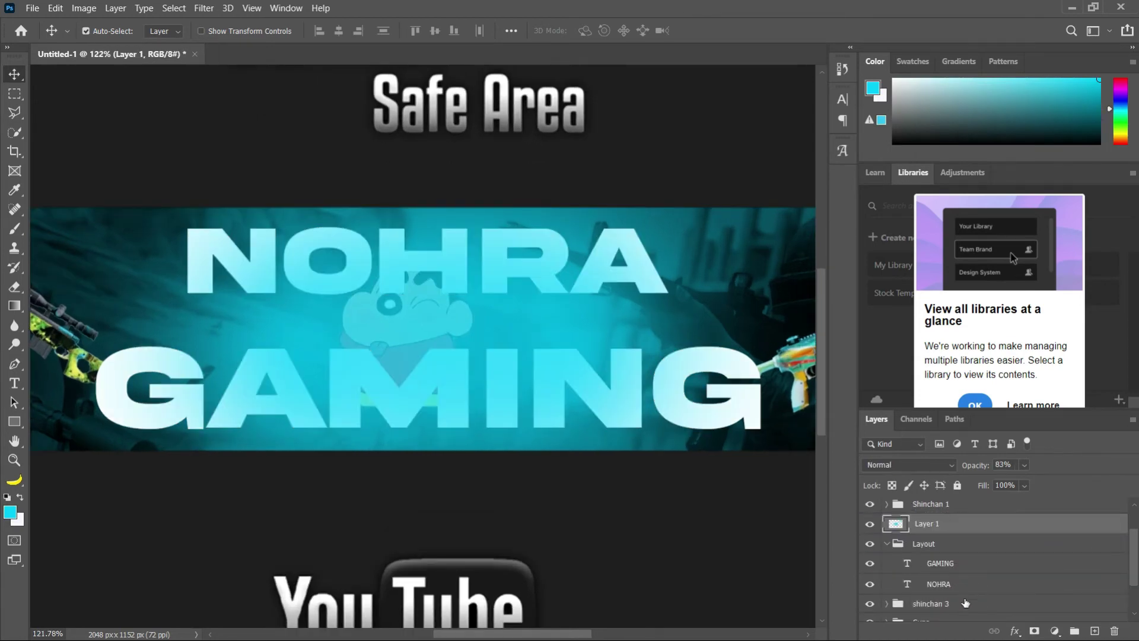
left_click_drag(966, 604, 962, 516)
left_click_drag(923, 569, 943, 555)
scroll(969, 587, "down", 1)
left_click_drag(943, 503, 951, 572)
- Ungroup the winking Shinchan by deleting only the shinchan 3 group and move Layer 2 between the NOHRA and GAMING text layers
right_click(916, 563)
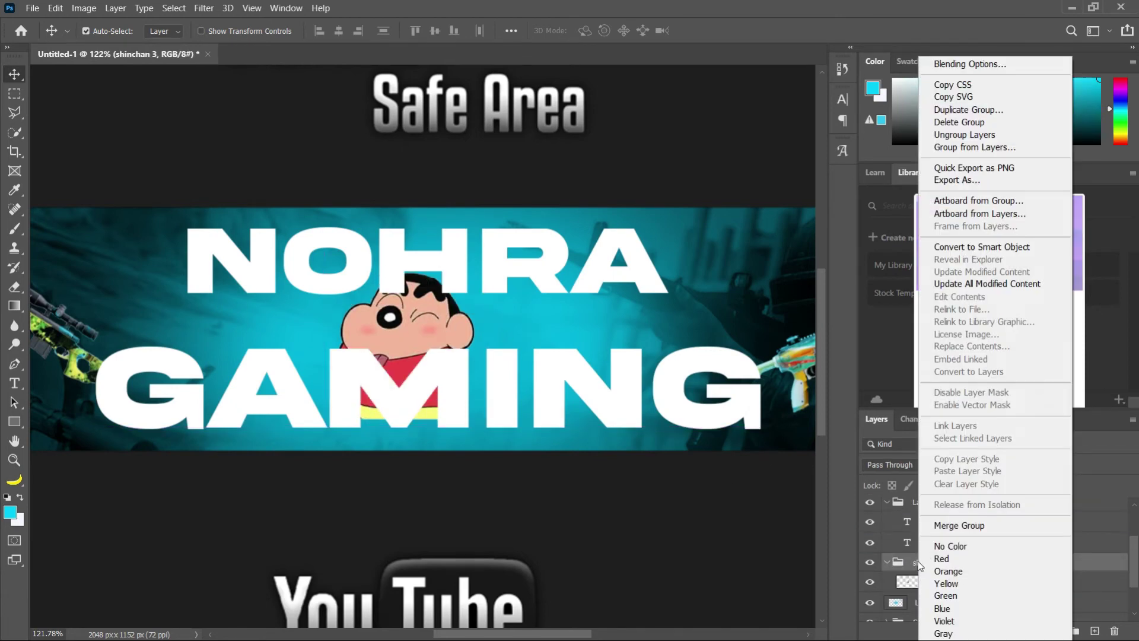
left_click(947, 123)
left_click(648, 258)
left_click_drag(984, 556, 979, 507)
- Scale the winking Shinchan to about 83% at the centre of the lettering and place its layer directly beneath the GAMING text layer
left_click(424, 320)
left_click_drag(425, 319, 436, 324)
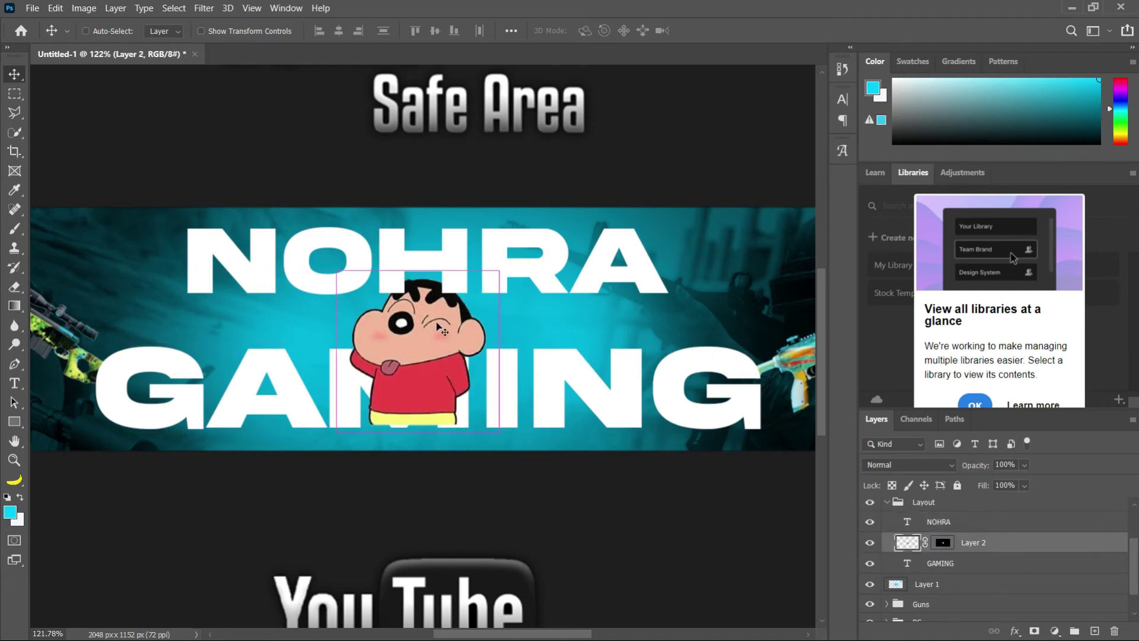
key("ctrl+t")
left_click_drag(338, 271, 364, 298)
left_click_drag(440, 377, 429, 350)
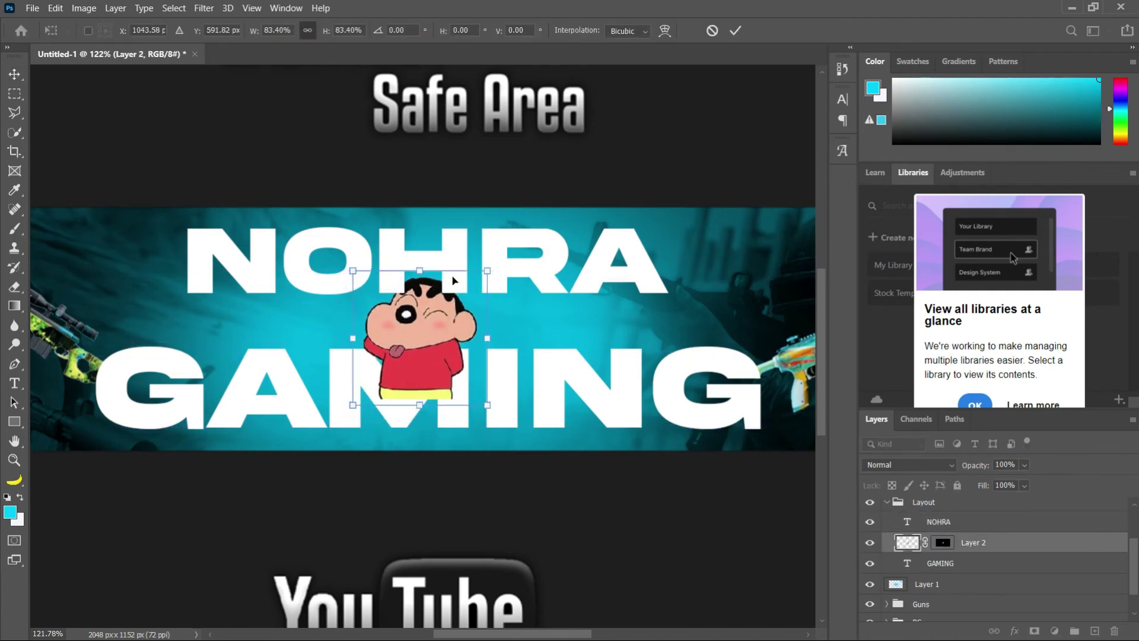
left_click(735, 30)
left_click_drag(974, 542, 970, 567)
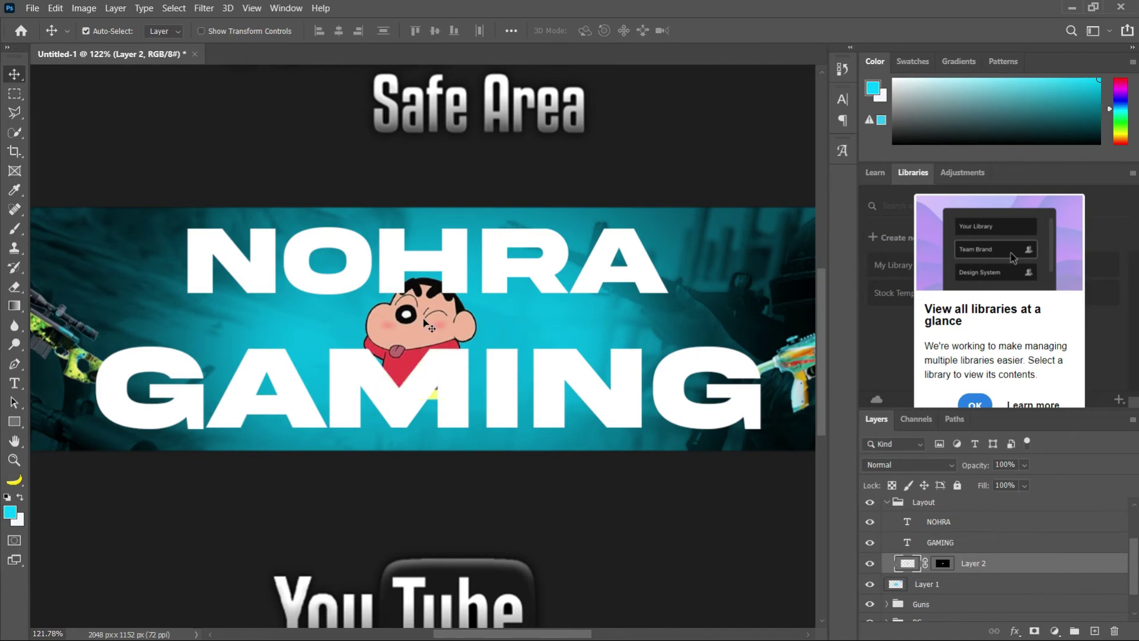
- Scale the winking Shinchan to about 73%, rotate it about 14° and position it peeking out of the M in GAMING
left_click_drag(424, 321, 427, 328)
key("ctrl+t")
left_click_drag(356, 279, 375, 298)
left_click_drag(436, 344, 397, 295)
scroll(417, 326, "down", 4)
scroll(424, 350, "up", 4)
left_click_drag(423, 376, 422, 311)
scroll(427, 333, "up", 5)
scroll(426, 335, "up", 3)
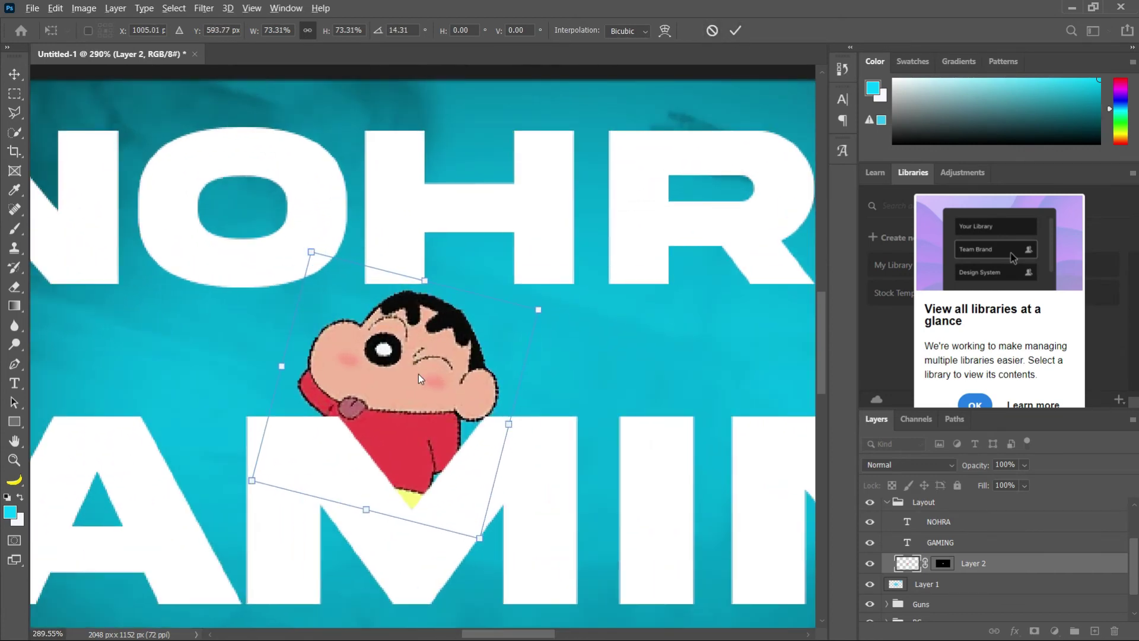
left_click(736, 30)
scroll(417, 447, "down", 5)
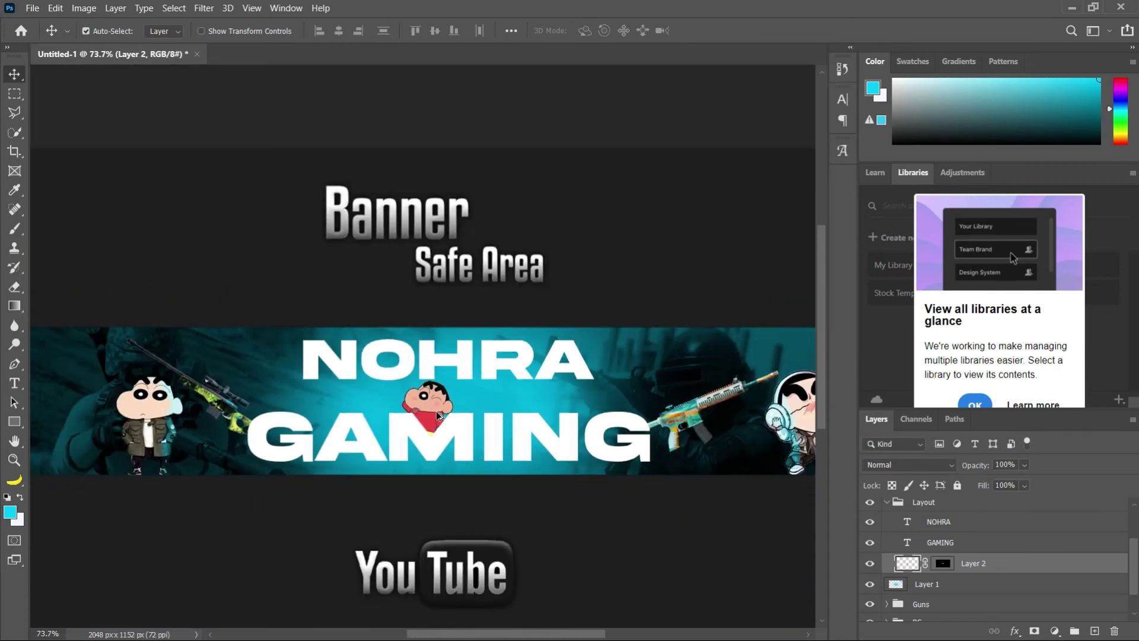
scroll(417, 447, "up", 2)
scroll(447, 398, "up", 1)
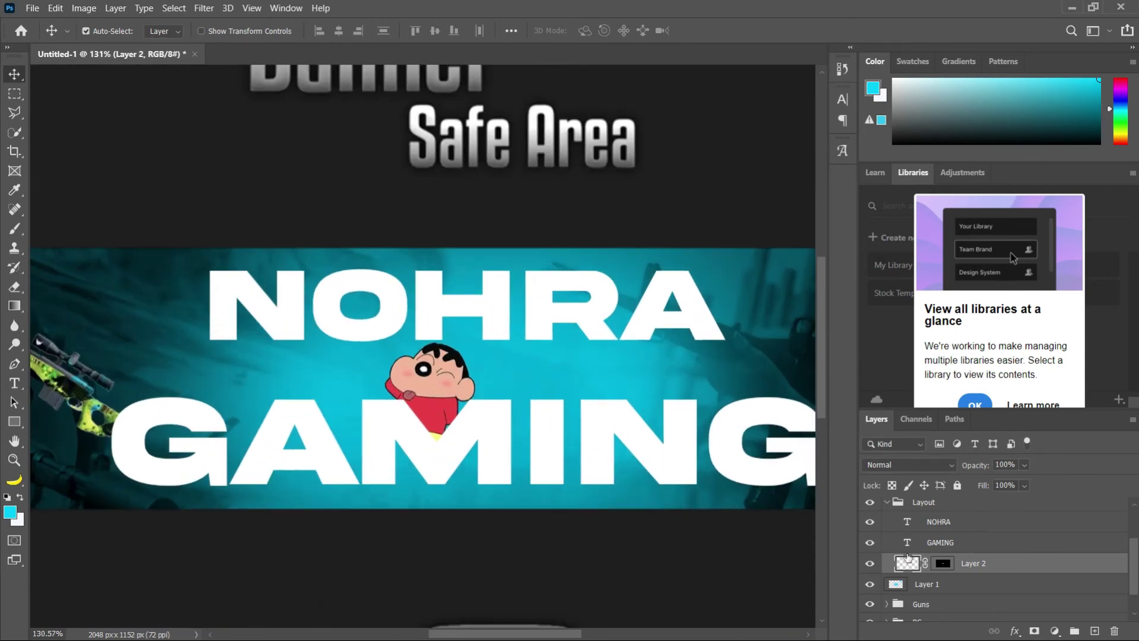
- Collapse the Layout group and create a layer group named chocochips above the shinchan 2 group
left_click(887, 502)
scroll(897, 516, "up", 2)
left_click(945, 527)
left_click(1074, 630)
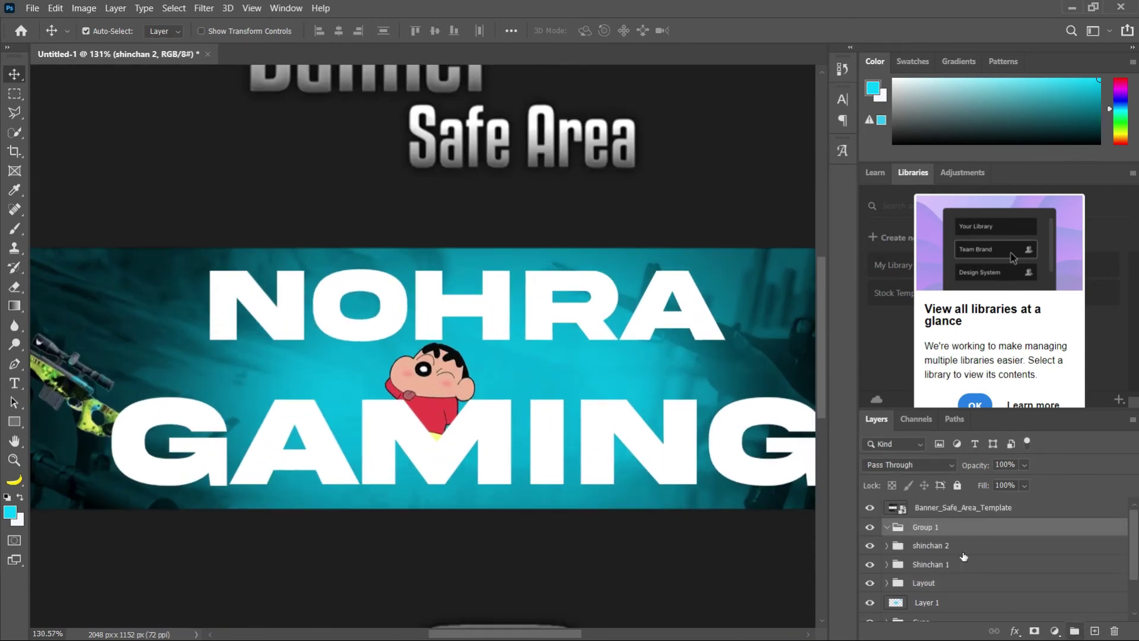
double_click(933, 526)
type("chocochips")
key("Return")
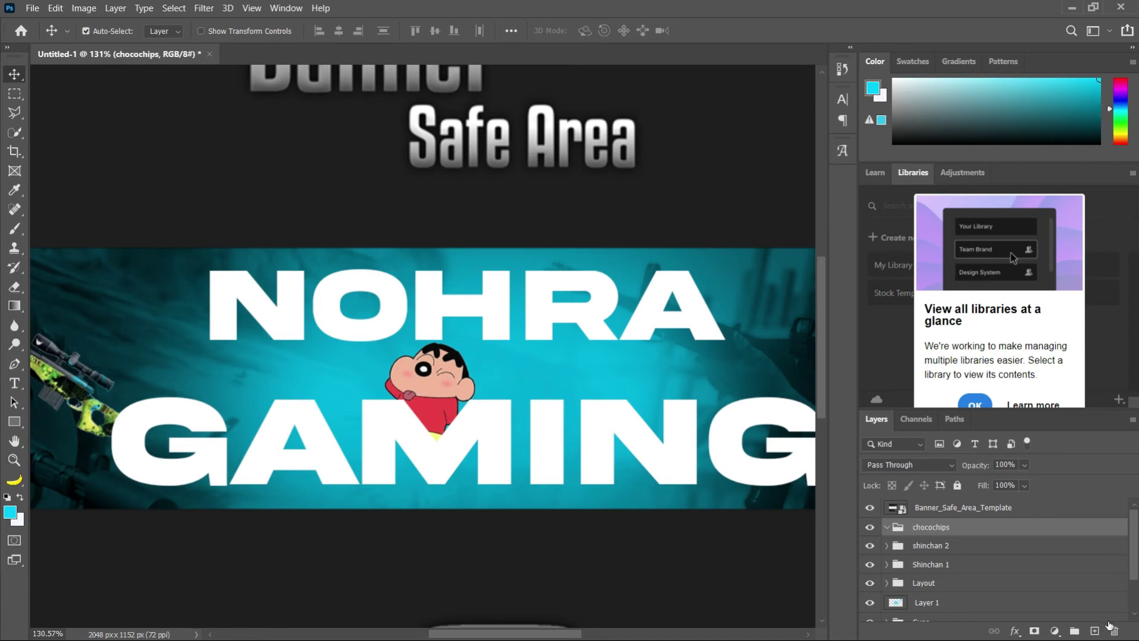
- Paste the green snack box image on a new layer in the chocochips group, scale it to about 11% and place it beside the winking Shinchan
left_click(1094, 630)
key("ctrl+v")
key("ctrl+t")
scroll(349, 288, "down", 3)
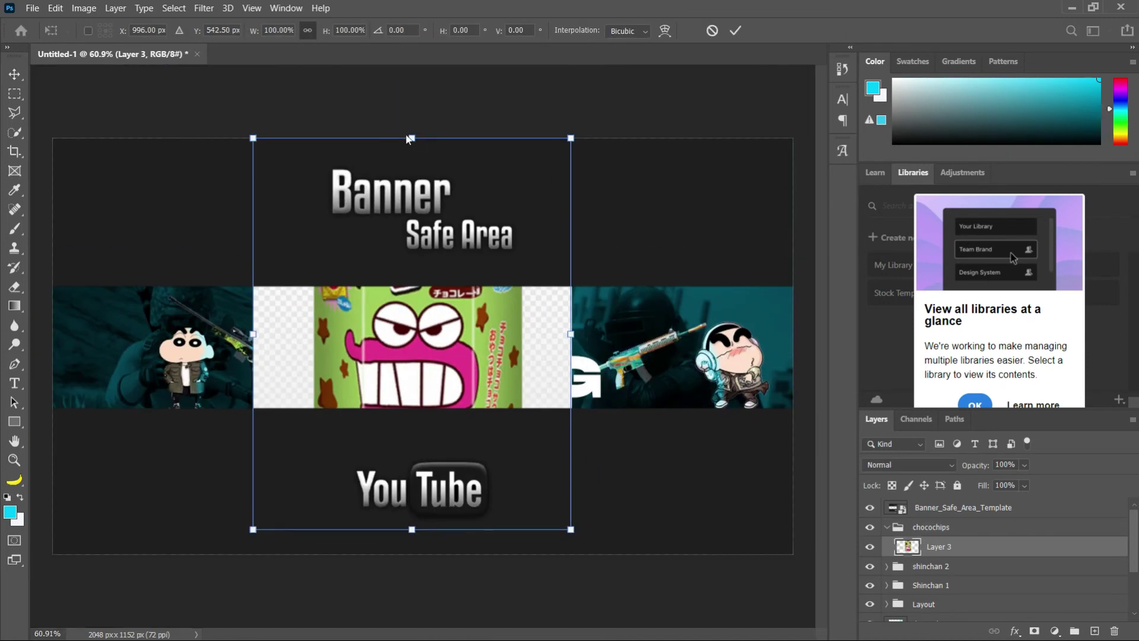
left_click_drag(410, 139, 457, 351)
scroll(457, 352, "up", 3)
scroll(457, 354, "up", 4)
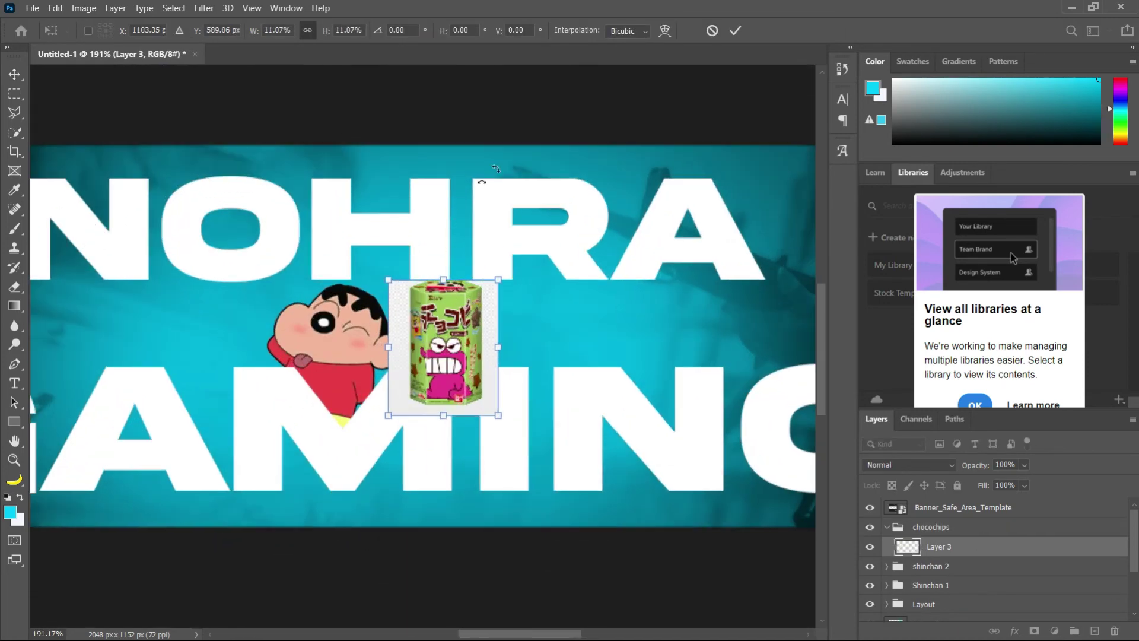
left_click(736, 31)
- Select the green snack box as the subject and mask out its checkered background
right_click(12, 135)
left_click(61, 161)
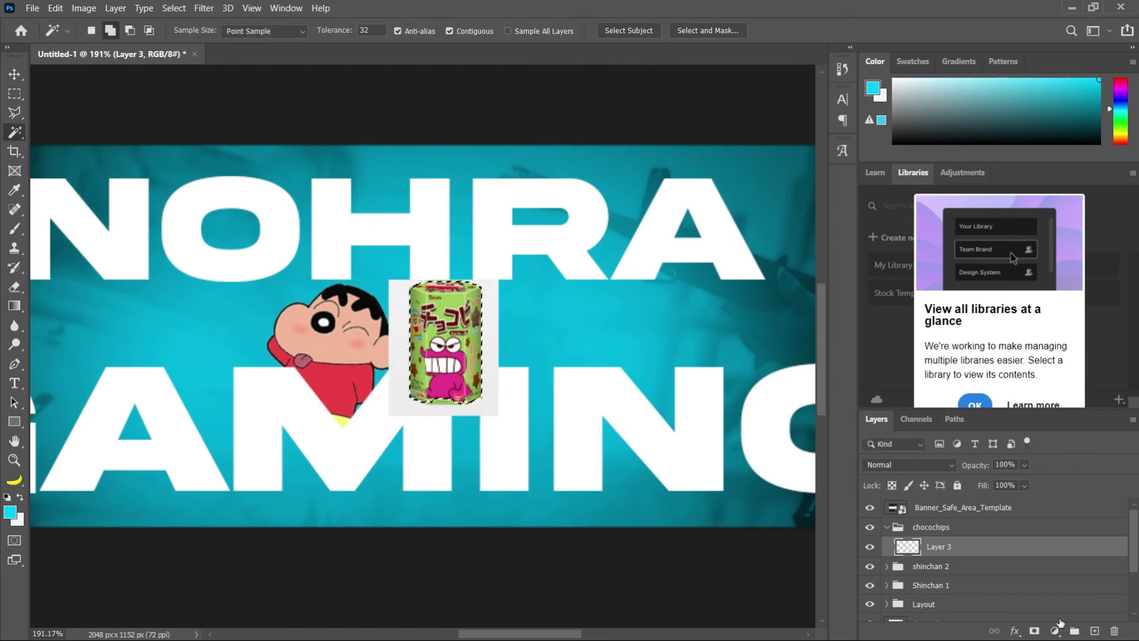
left_click(1035, 631)
- Scale the snack box to about 47% and place it on top of the N in GAMING
key("v")
key("ctrl+t")
left_click_drag(391, 279, 450, 352)
left_click_drag(483, 381, 710, 339)
scroll(710, 339, "down", 8)
scroll(711, 339, "down", 5)
scroll(522, 347, "up", 20)
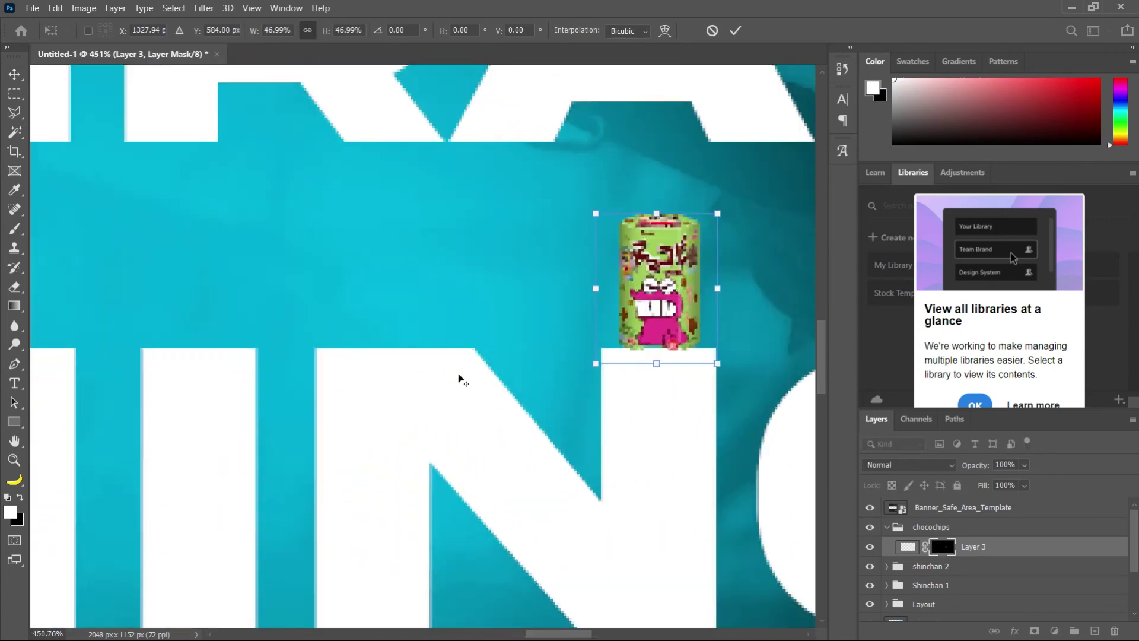
scroll(662, 293, "down", 18)
- Tilt the snack box, try it at several spots around the lettering and set it on the crossbar of the H in NOHRA
left_click_drag(690, 259, 643, 275)
left_click_drag(675, 295, 310, 204)
scroll(312, 202, "up", 8)
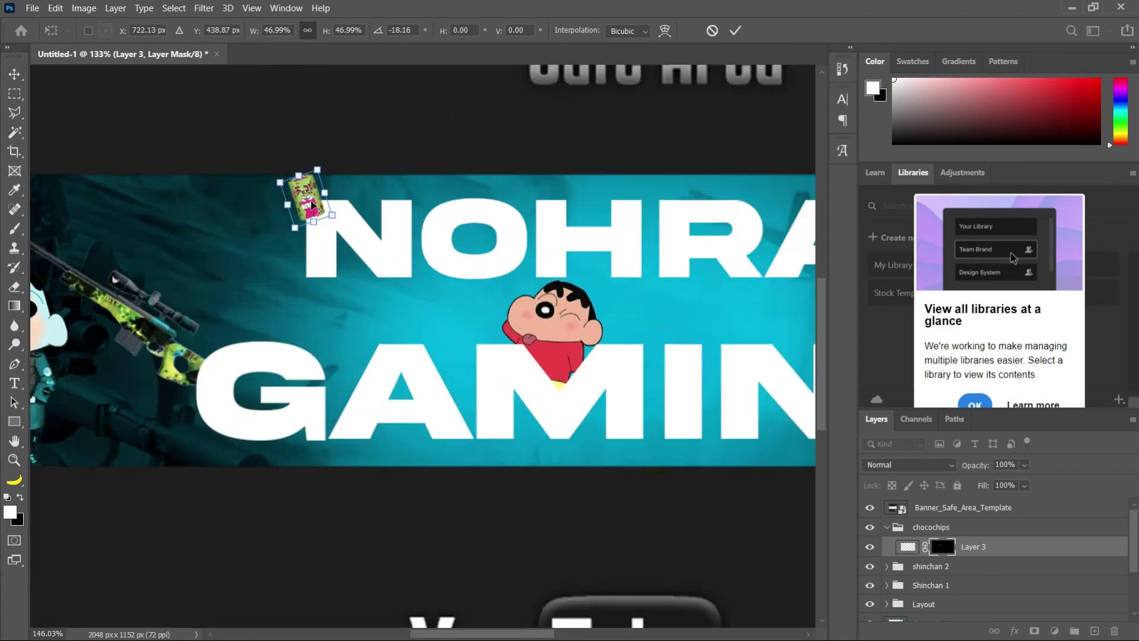
left_click_drag(263, 173, 256, 183)
left_click_drag(330, 204, 271, 380)
left_click_drag(272, 322, 536, 317)
scroll(300, 344, "down", 10)
key("ctrl+z")
left_click_drag(659, 357, 465, 293)
scroll(465, 293, "up", 15)
left_click(737, 33)
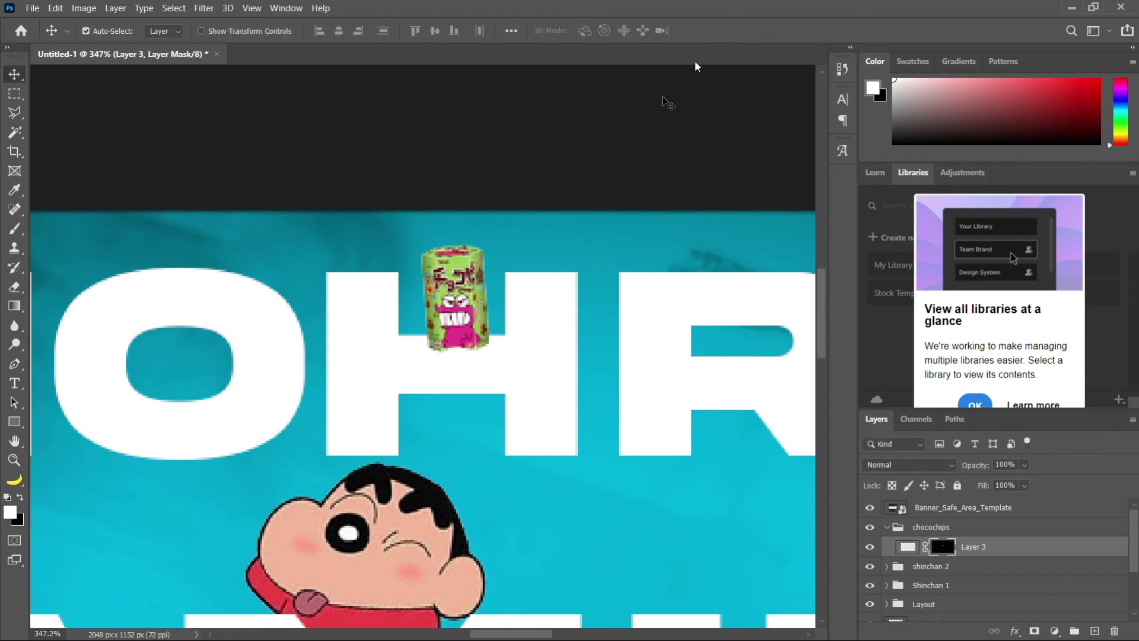
- Move the snack box down onto the right leg of the M in GAMING, beside the winking Shinchan, with a slight tilt
key("e")
scroll(501, 351, "down", 8)
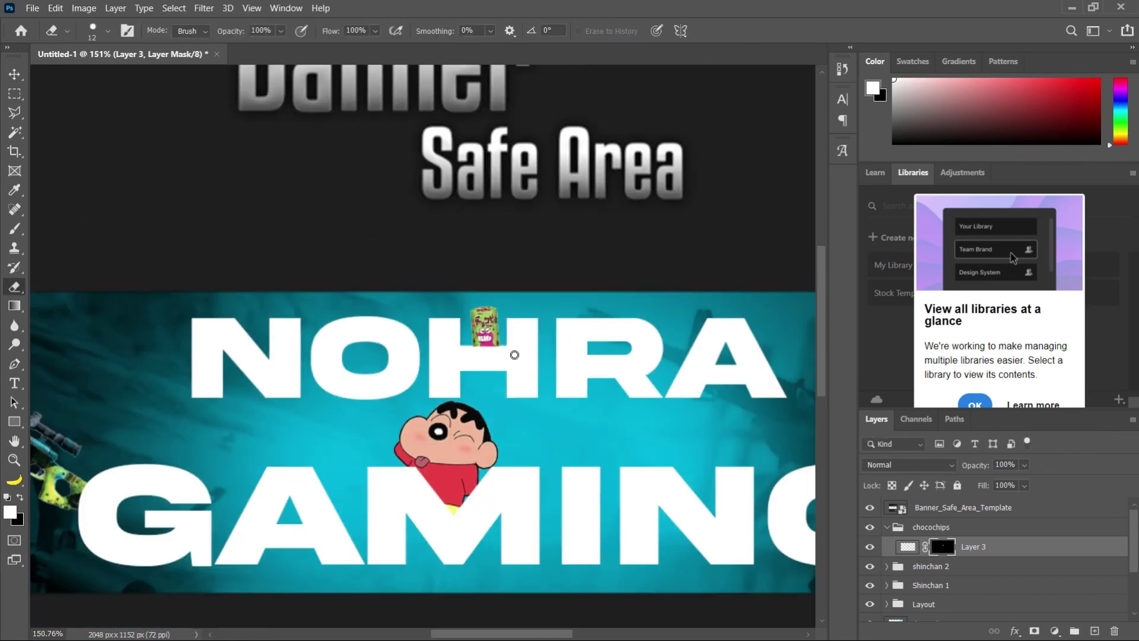
left_click_drag(509, 379, 427, 366)
scroll(426, 367, "up", 3)
key("v")
mouse_move(392, 277)
left_mouse_down()
mouse_move(439, 455)
mouse_move(449, 432)
mouse_move(405, 409)
left_mouse_up()
key("ctrl+t")
left_click(735, 34)
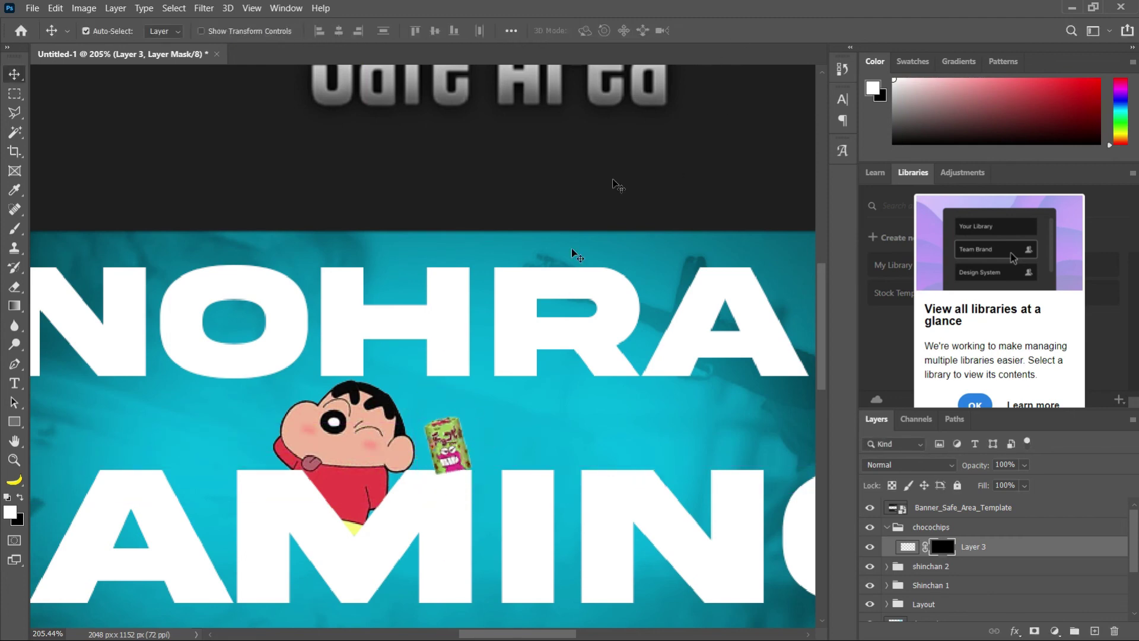
key("e")
key("v")
key("e")
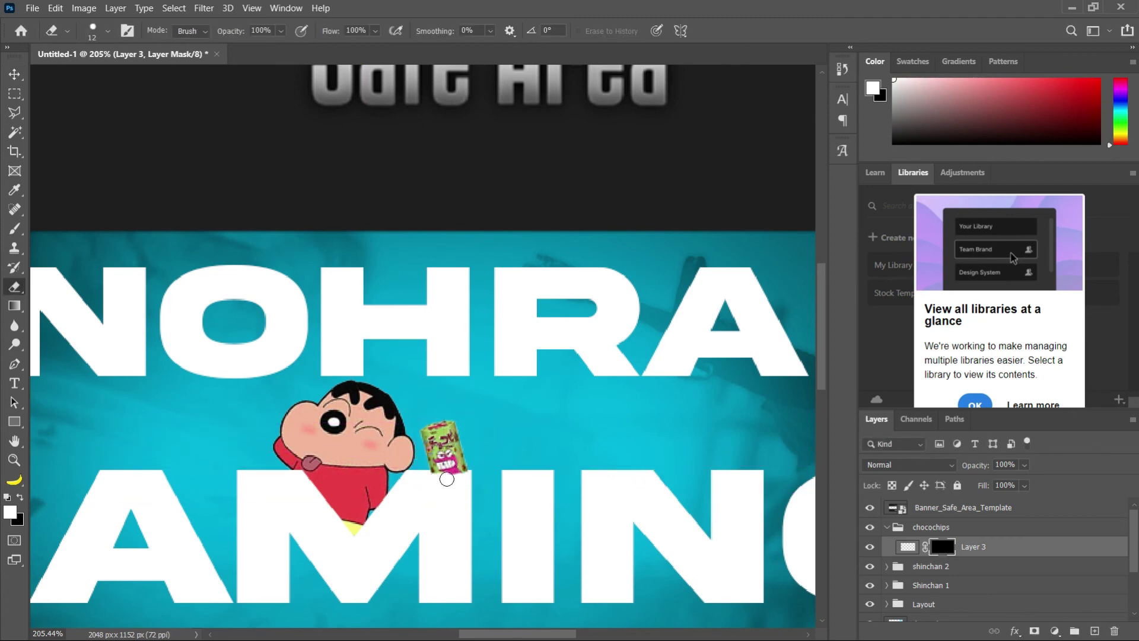
scroll(482, 496, "down", 5)
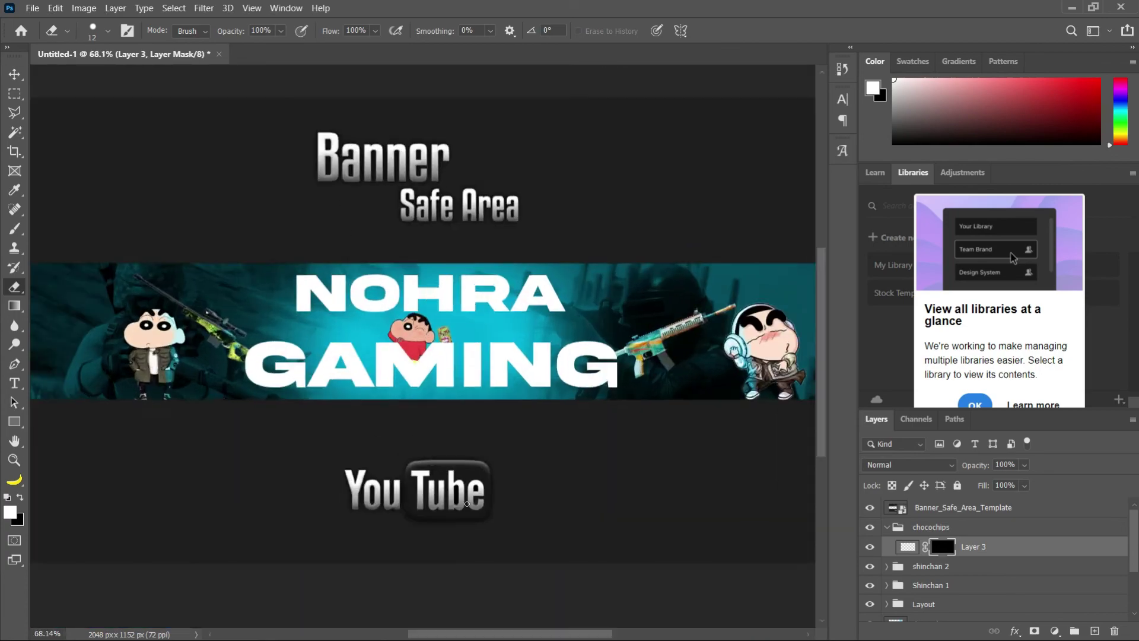